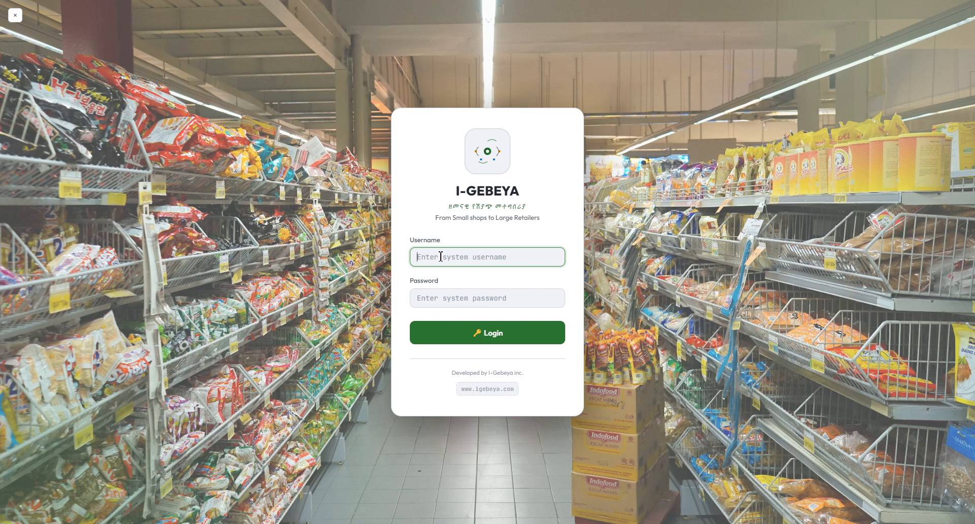
Step: Log in with the admin username and its account password to open the Dashboard
text(admin)
key(Tab)
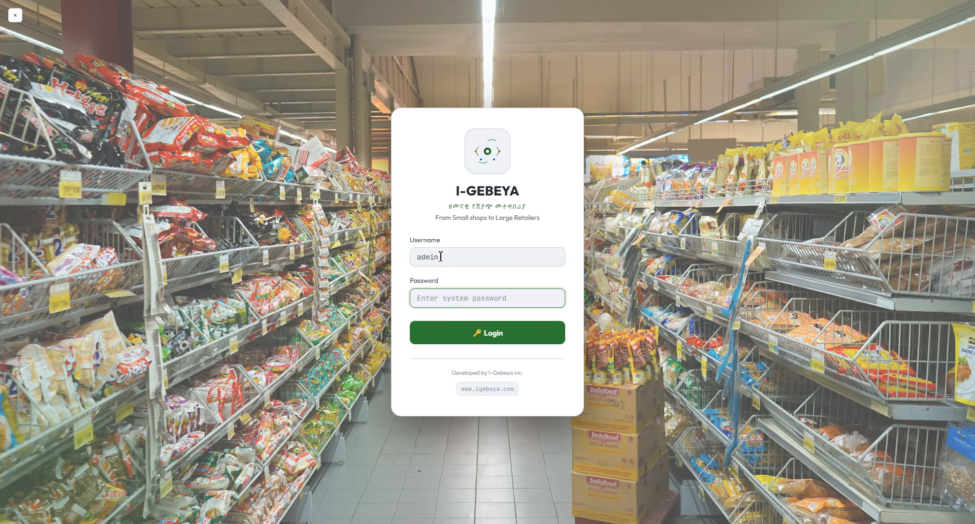
text(admin123)
key(Return)
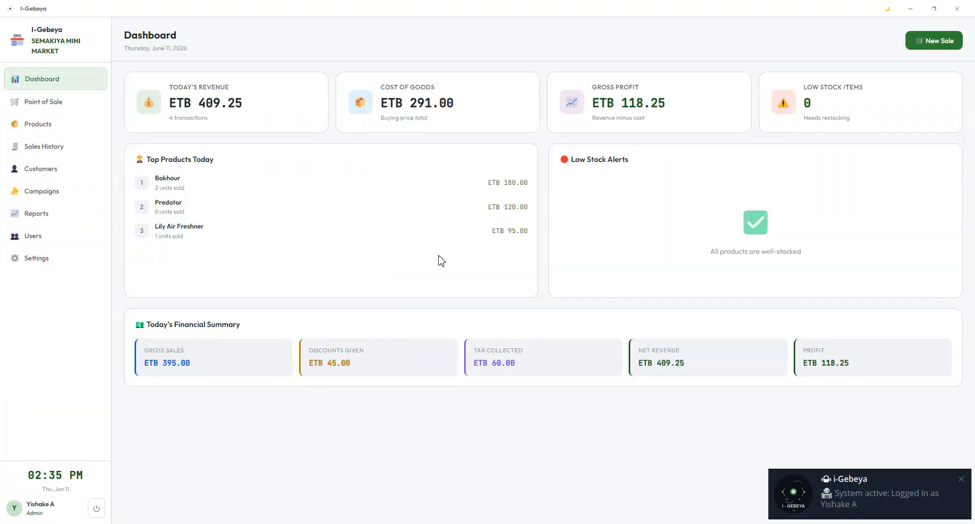
mouse_move(869, 505)
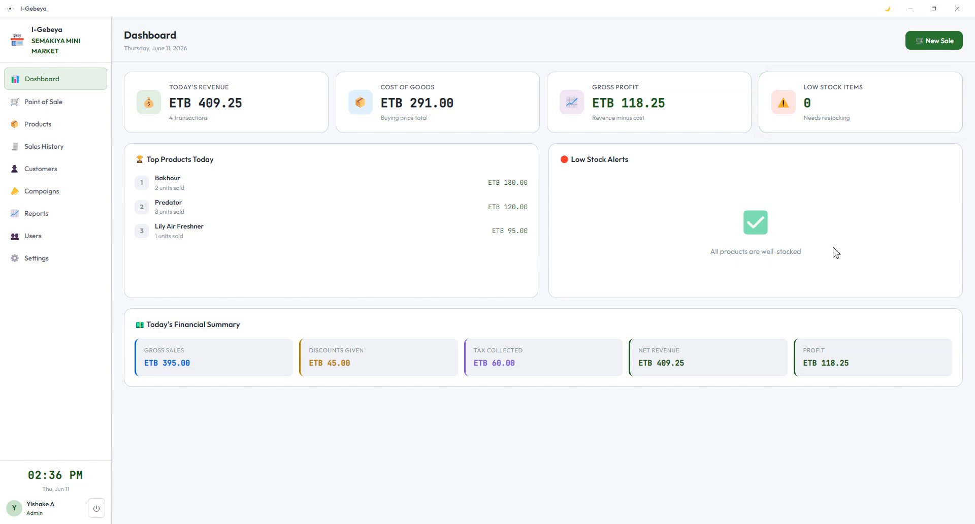
drag(836, 252, 708, 268)
click(830, 222)
drag(383, 352, 305, 354)
click(372, 358)
click(376, 367)
drag(368, 377, 313, 347)
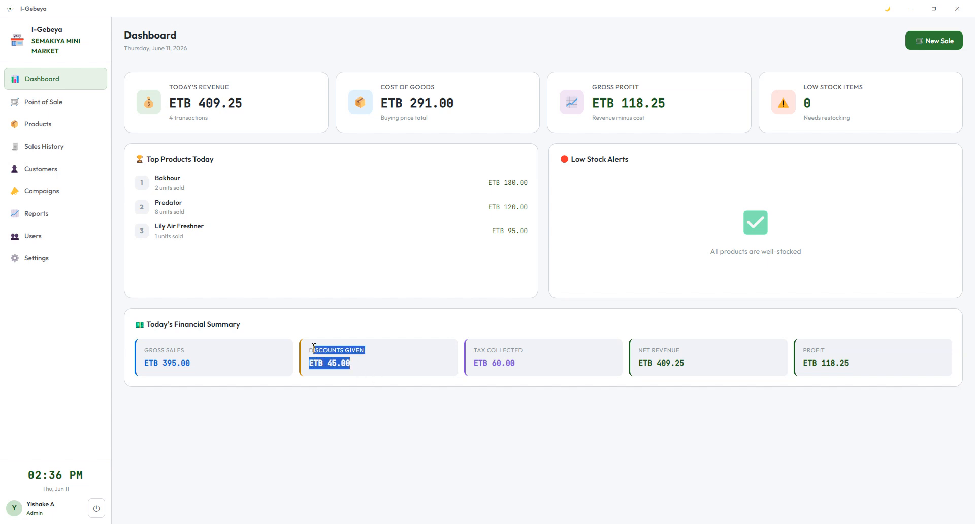
click(401, 360)
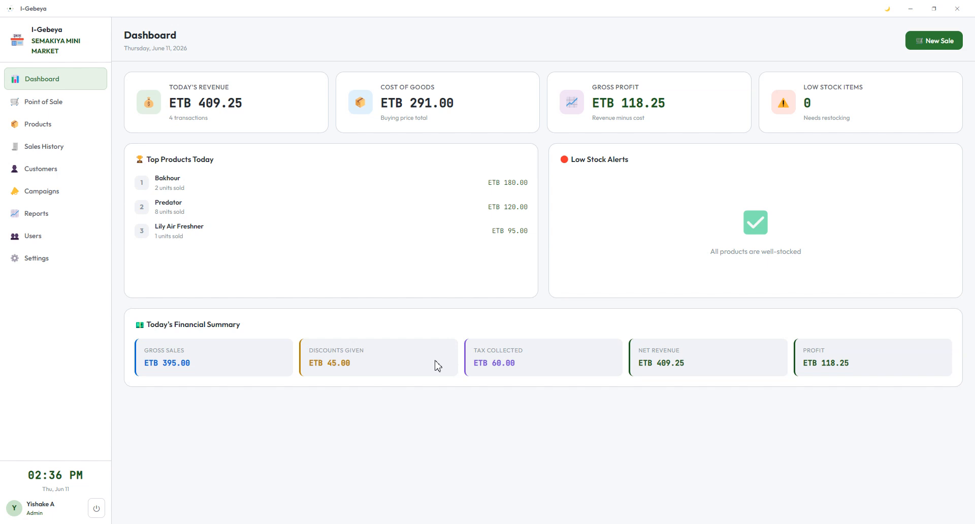
drag(554, 370, 435, 347)
click(571, 352)
drag(703, 369, 620, 355)
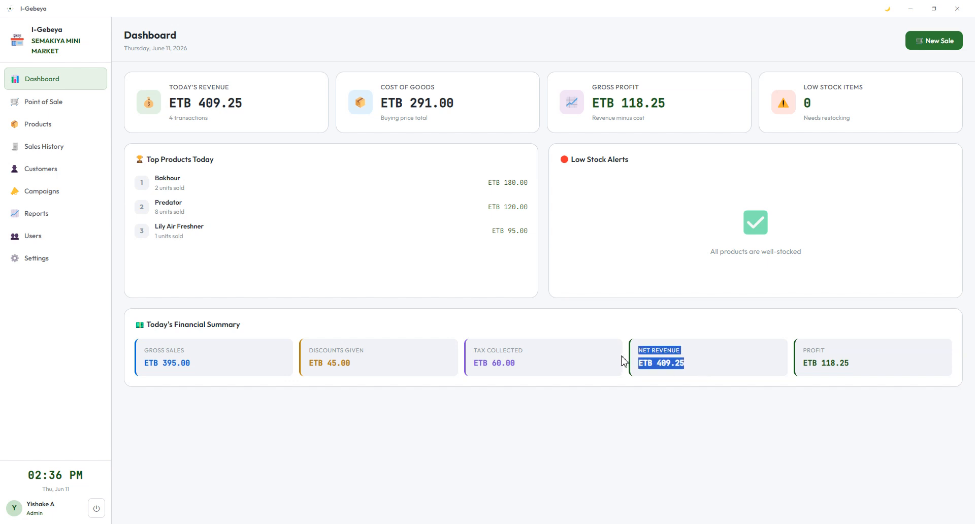
click(715, 363)
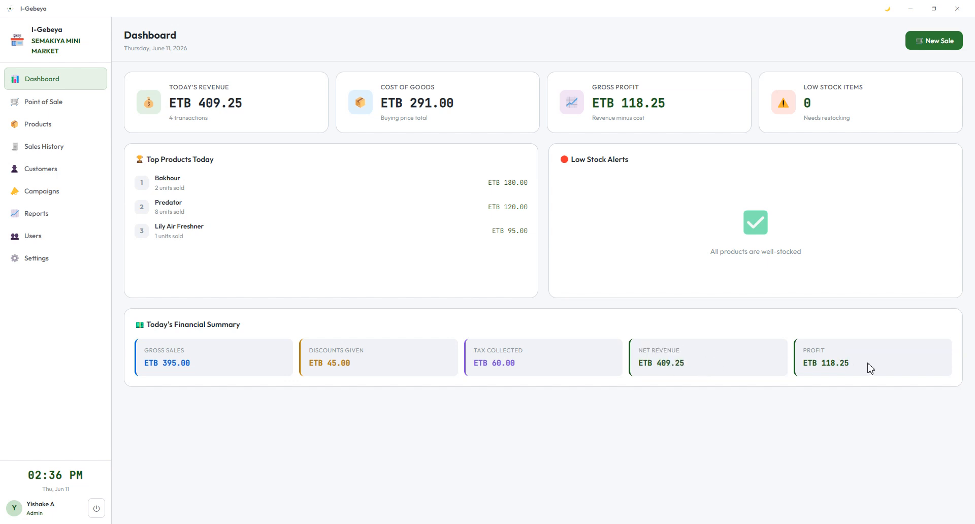
drag(869, 366, 802, 350)
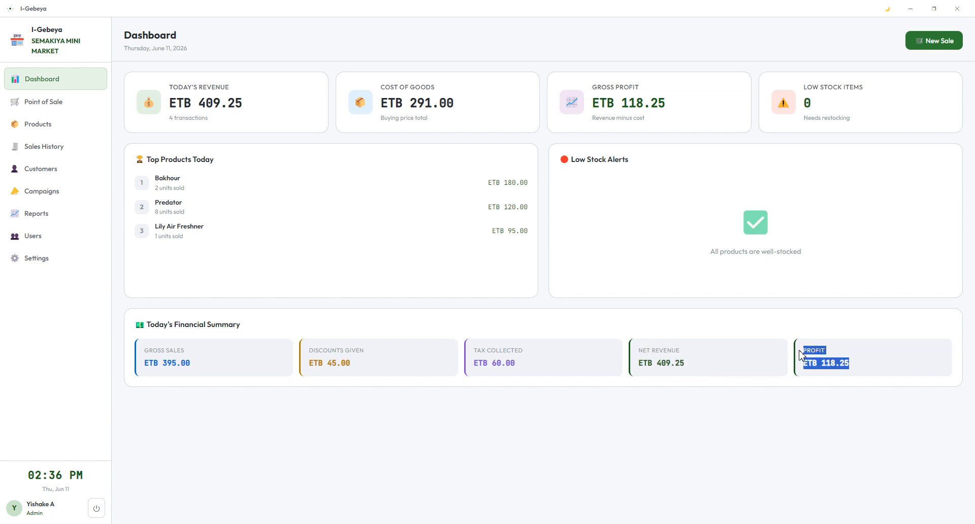
click(873, 361)
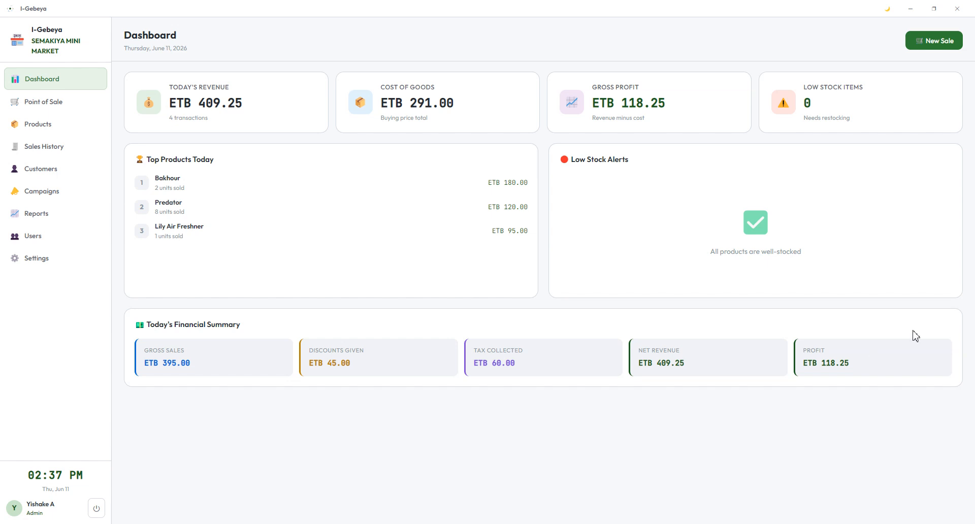
click(54, 107)
click(57, 79)
click(930, 41)
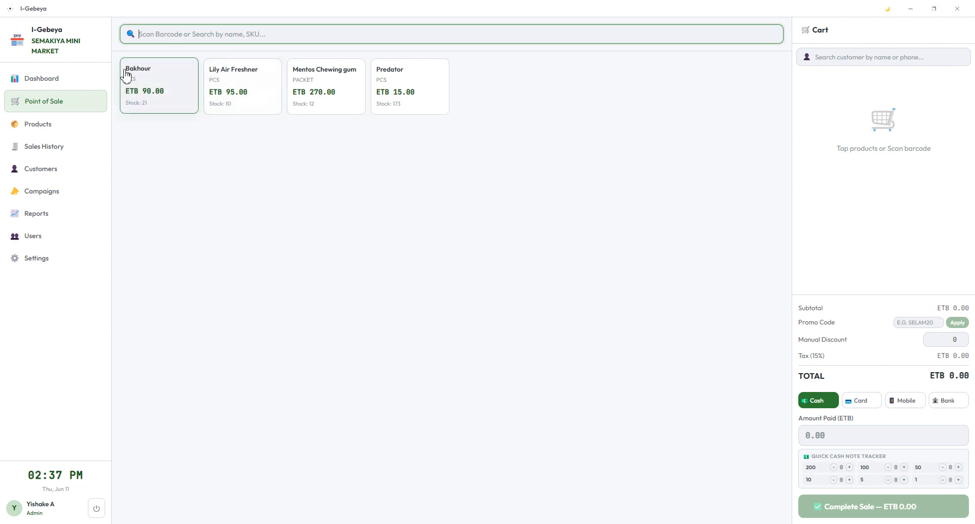
Step: Add one each of Bakhour, Lily Air Freshner, Mentos Chewing gum and Predator to the cart
click(171, 74)
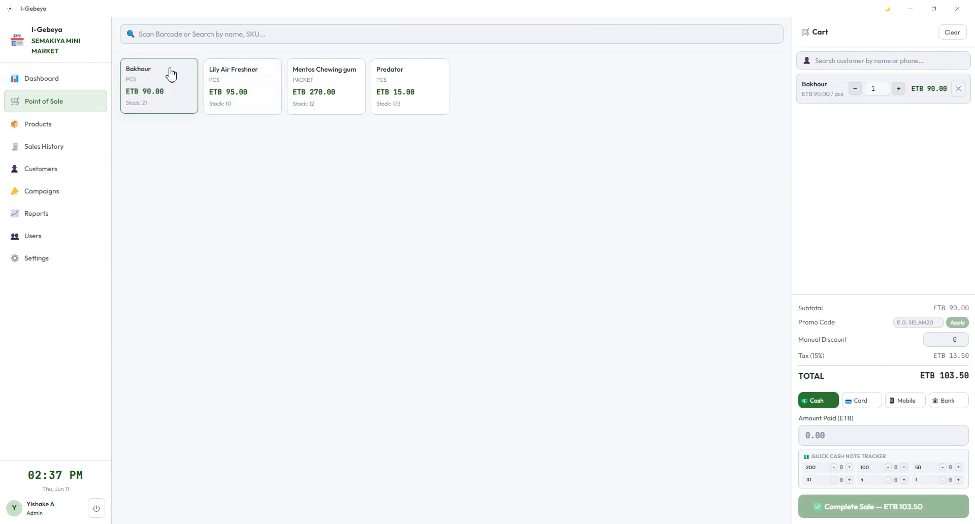
click(252, 78)
click(361, 76)
click(420, 87)
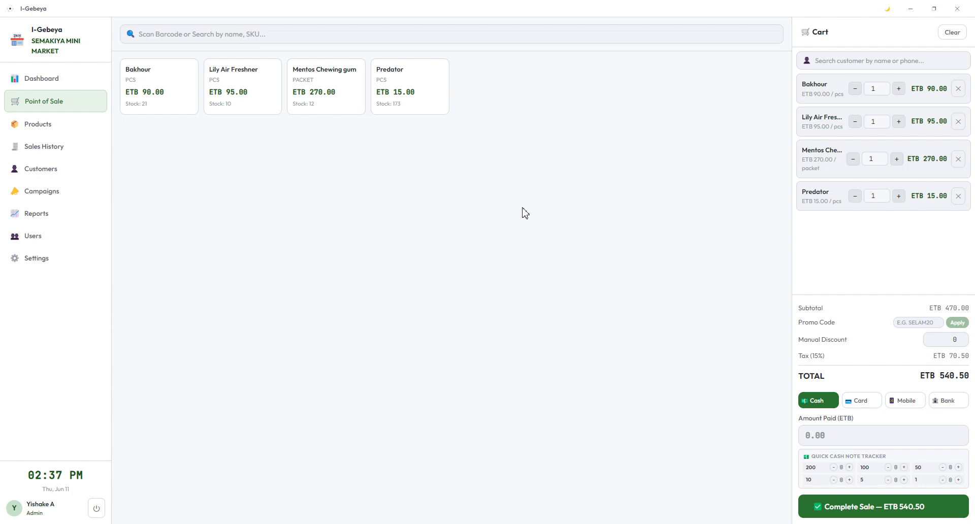
click(202, 36)
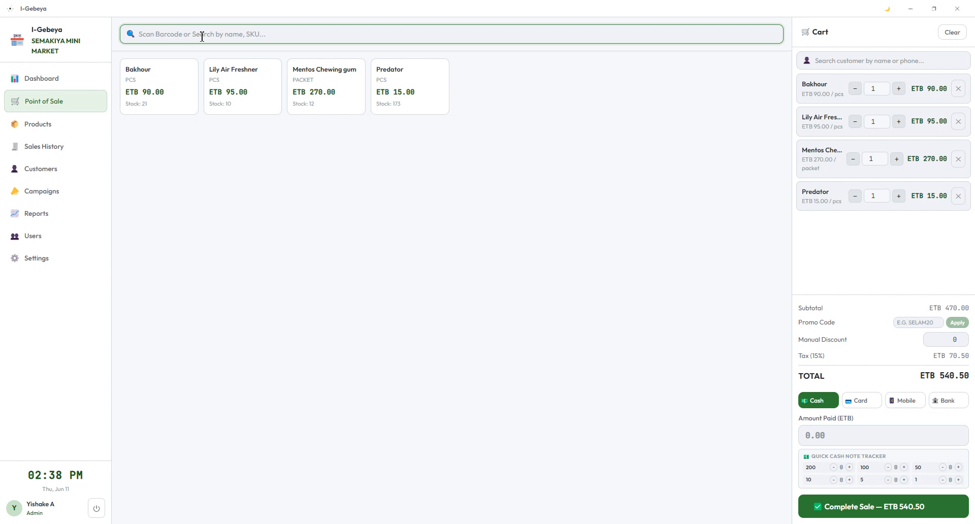
Step: Enter barcode 600, remove Mentos Chewing gum, then add it back by barcode
text(600)
key(Return)
key(Return)
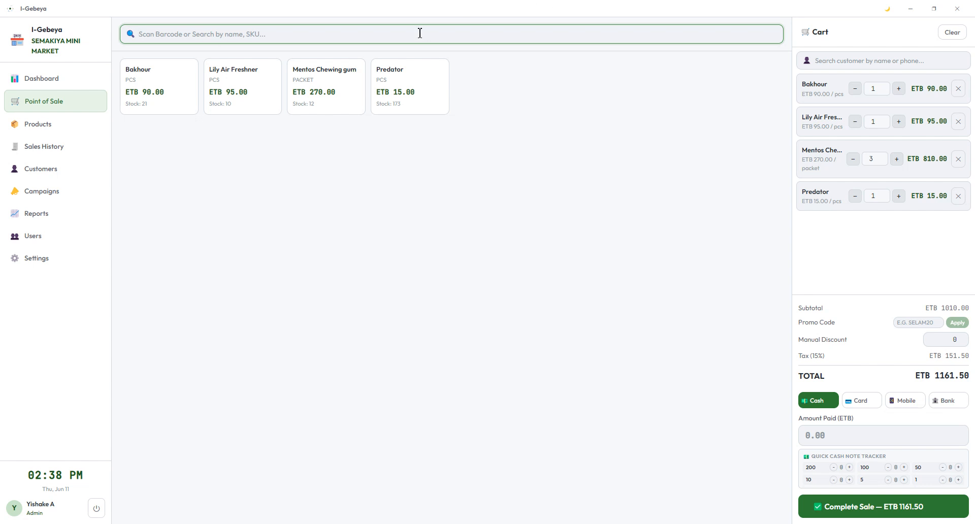
click(958, 161)
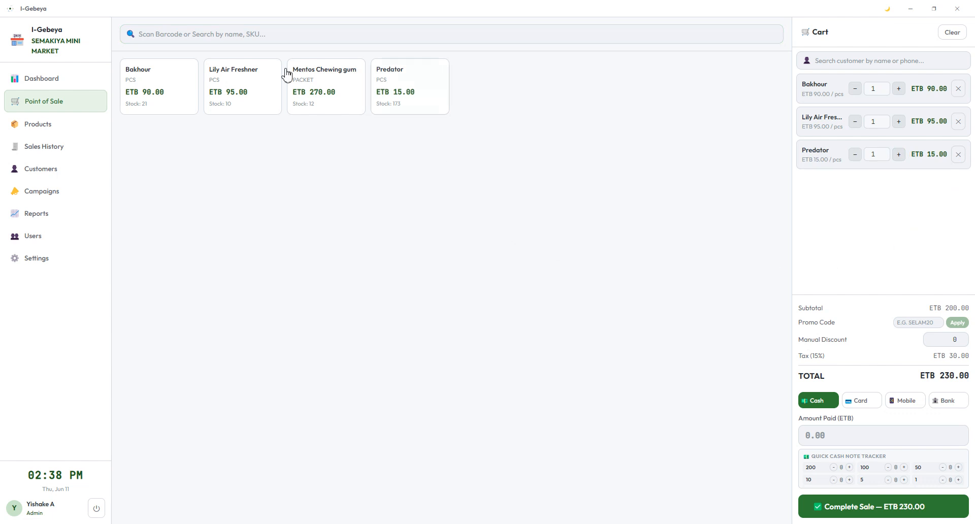
click(194, 36)
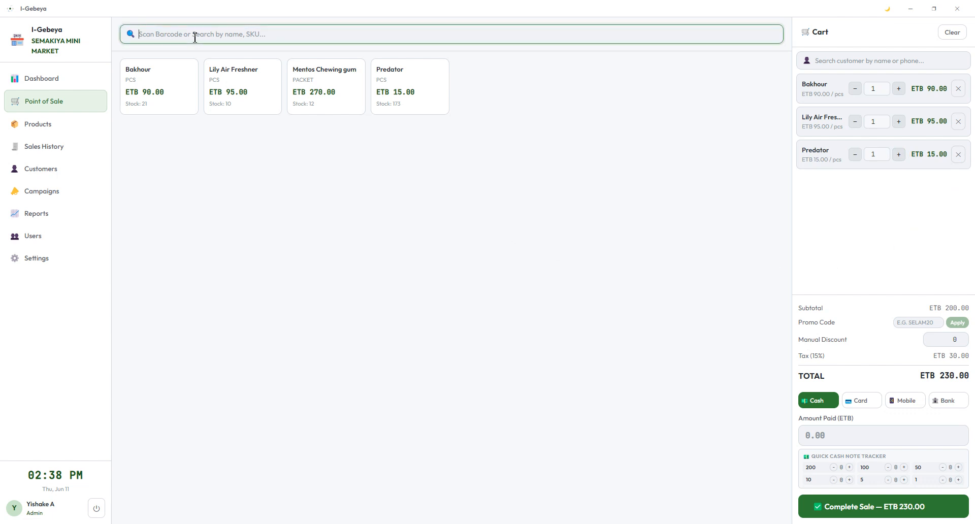
key(Return)
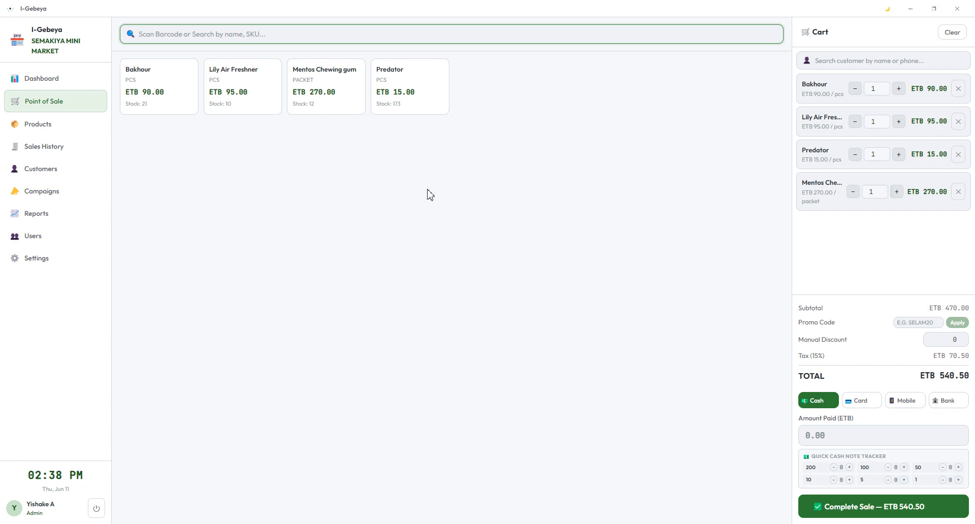
Step: Set Bakhour to 1 and Lily Air Freshner to 2, remove Predator and Mentos, and count a 200 note
click(898, 88)
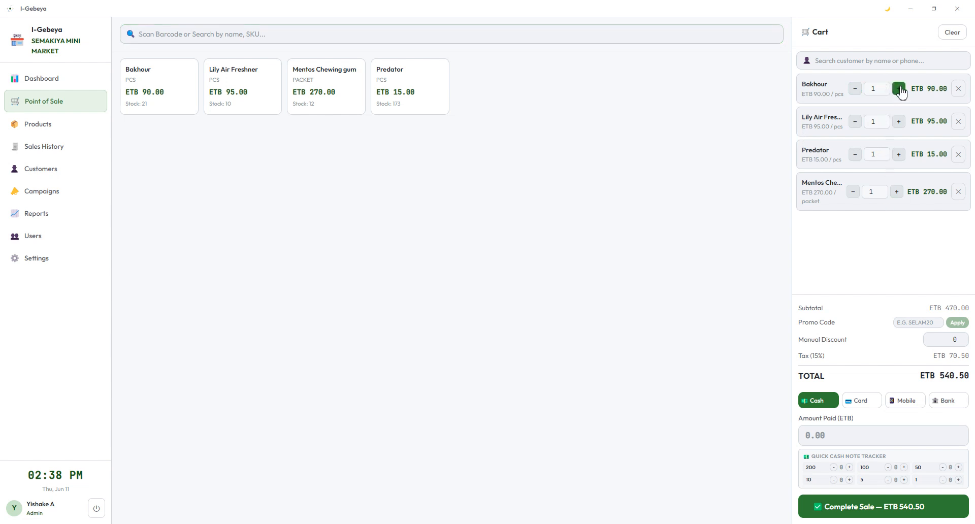
click(853, 94)
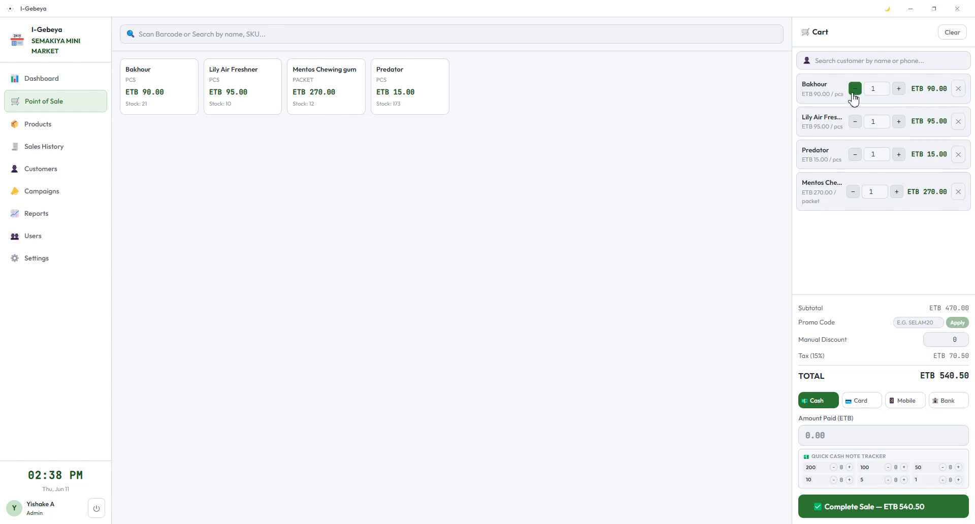
click(899, 122)
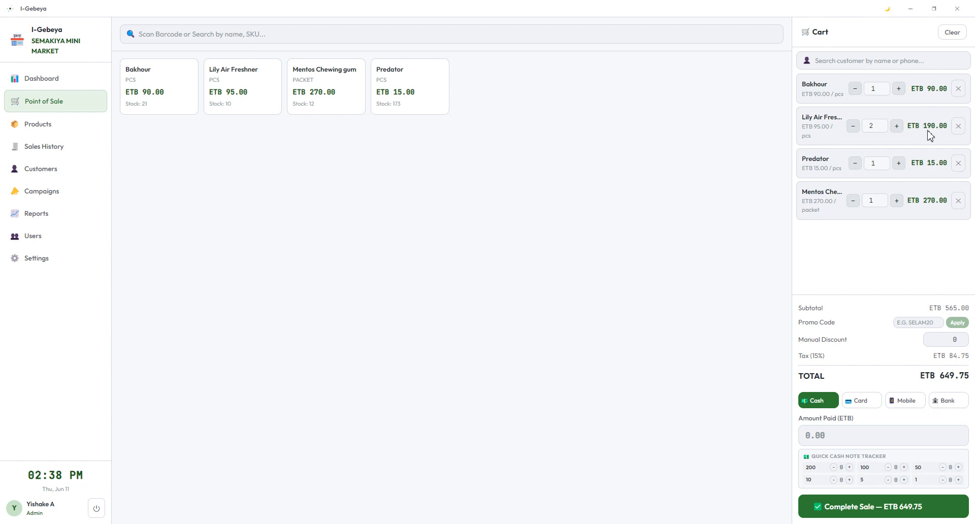
click(903, 167)
click(904, 167)
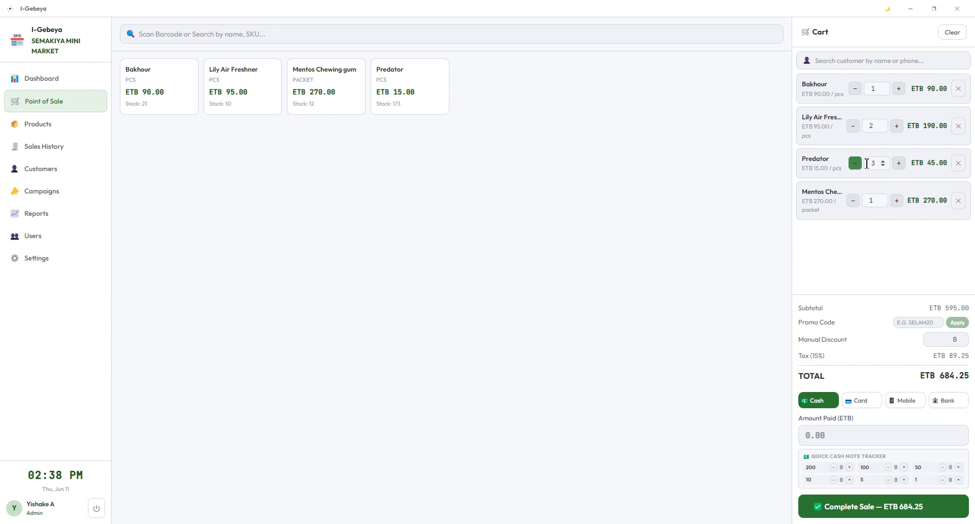
click(958, 164)
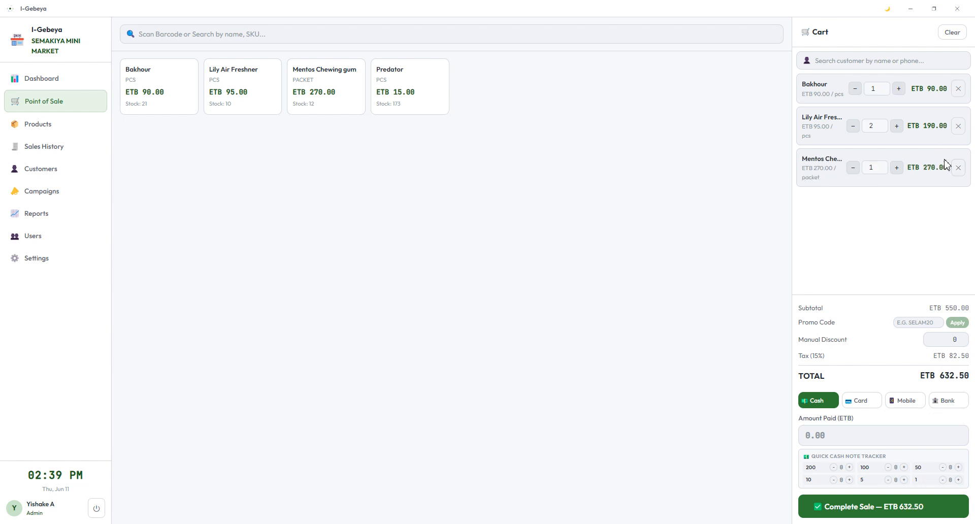
click(958, 169)
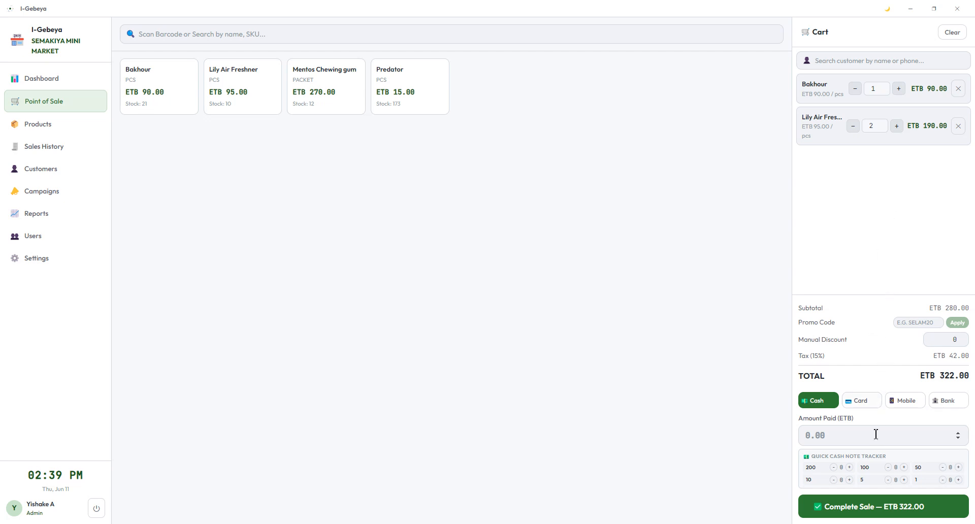
click(849, 468)
Step: Add a second 200 note so the cash paid is 400, and check the amount paid
click(849, 467)
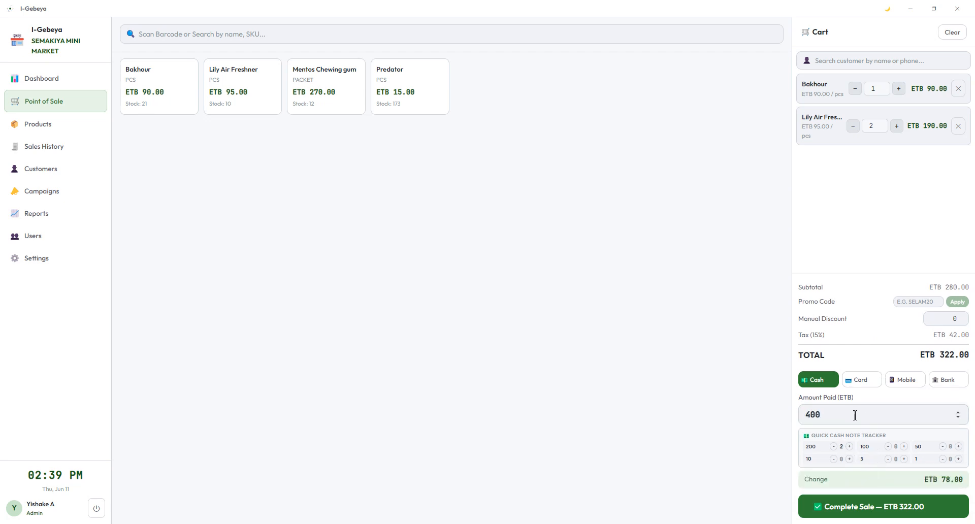
drag(850, 416, 798, 426)
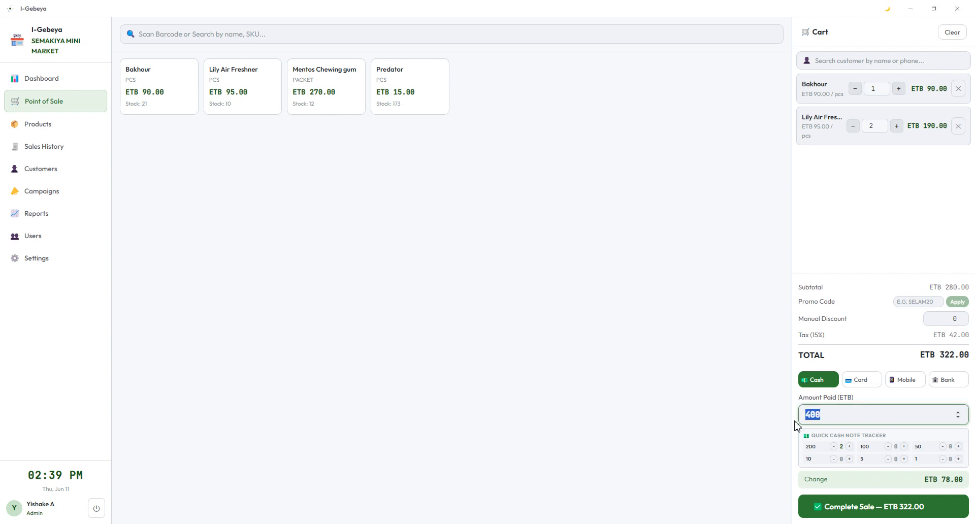
click(845, 411)
drag(841, 416, 750, 414)
click(844, 415)
Step: Change the cash received to 350 using 100 and 50 notes, leaving ETB 28.00 change
click(834, 447)
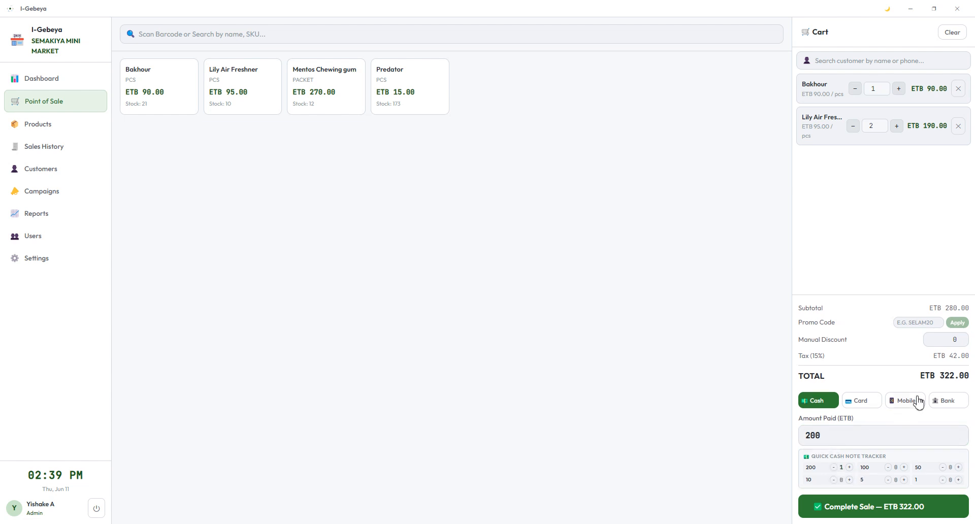
click(905, 468)
click(908, 514)
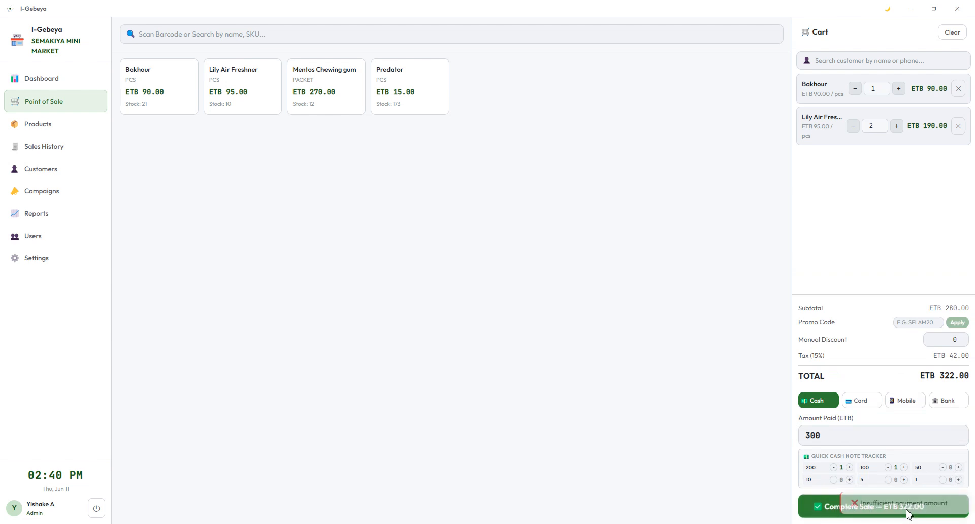
click(848, 439)
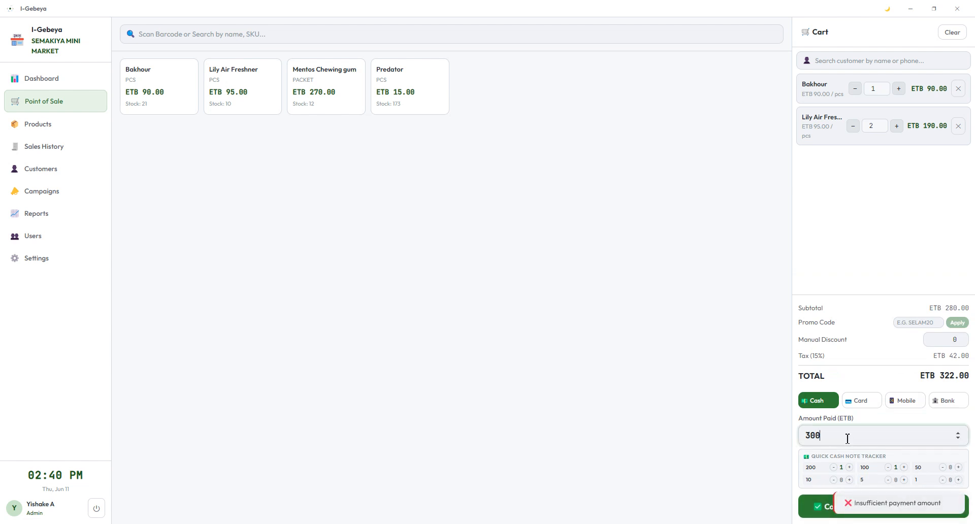
click(958, 468)
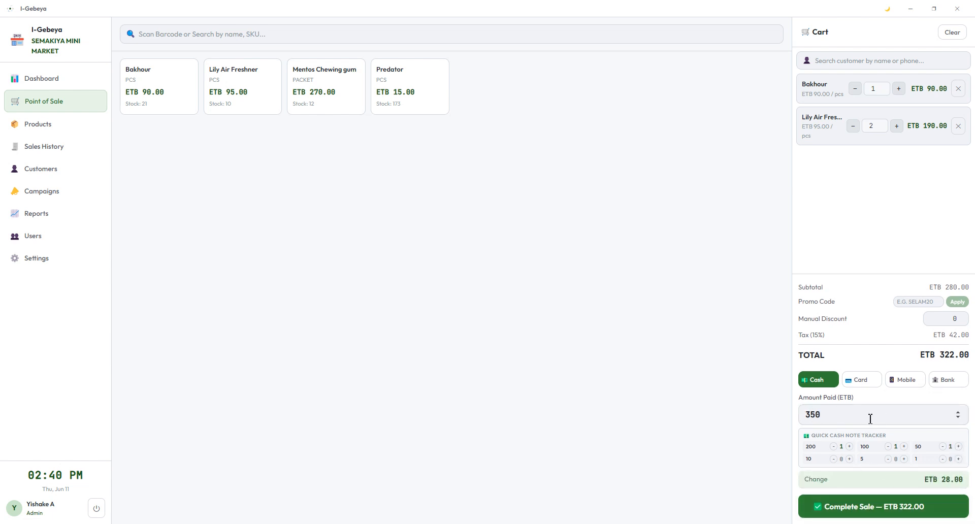
drag(941, 480, 962, 492)
click(964, 488)
drag(965, 487, 941, 482)
Step: Open the Verify Sale Summary and cancel it, keeping the ETB 322.00 cart unchanged
click(893, 512)
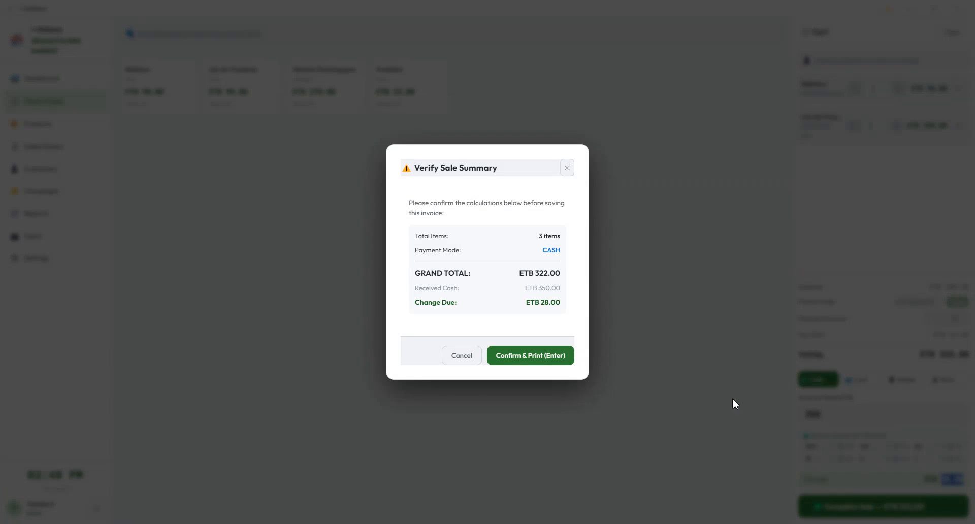
click(462, 357)
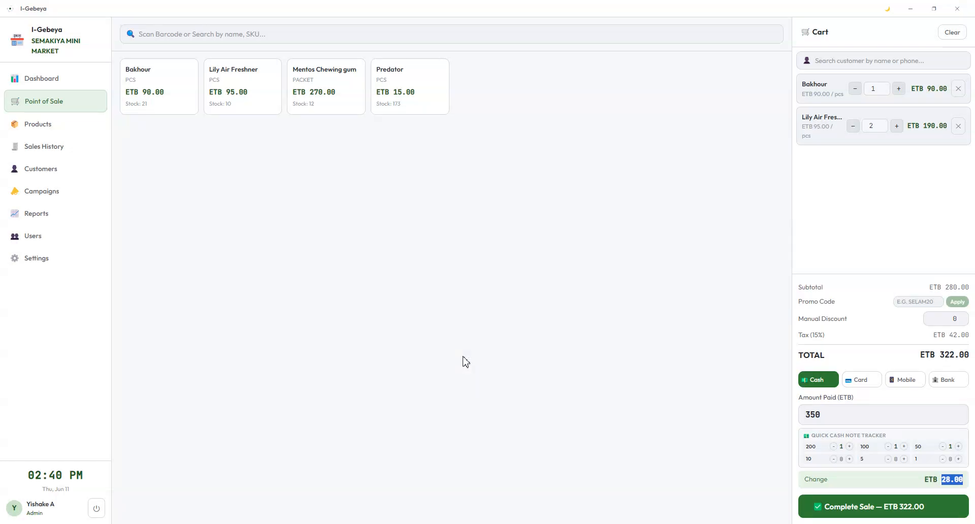
click(885, 60)
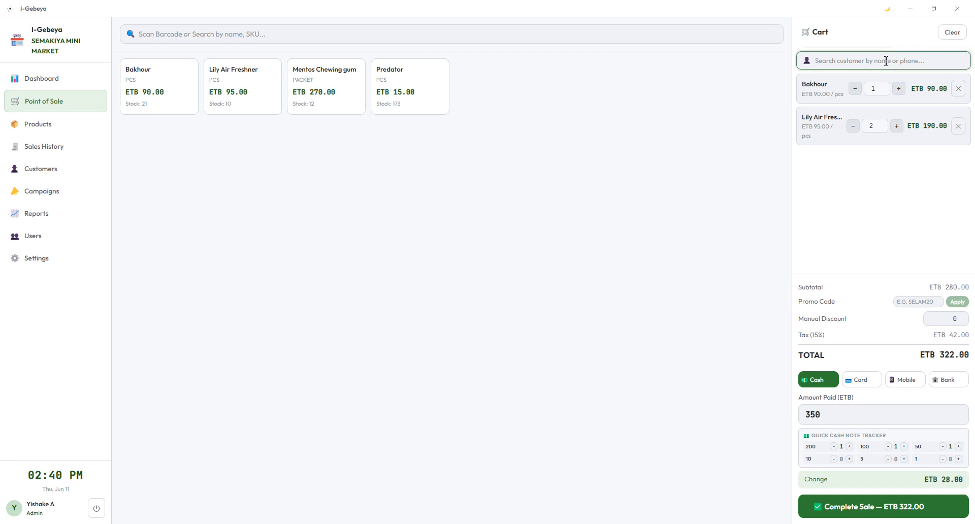
Step: Find the bronze-tier loyalty customer by name search, attach them, and switch payment to Card
text(ted)
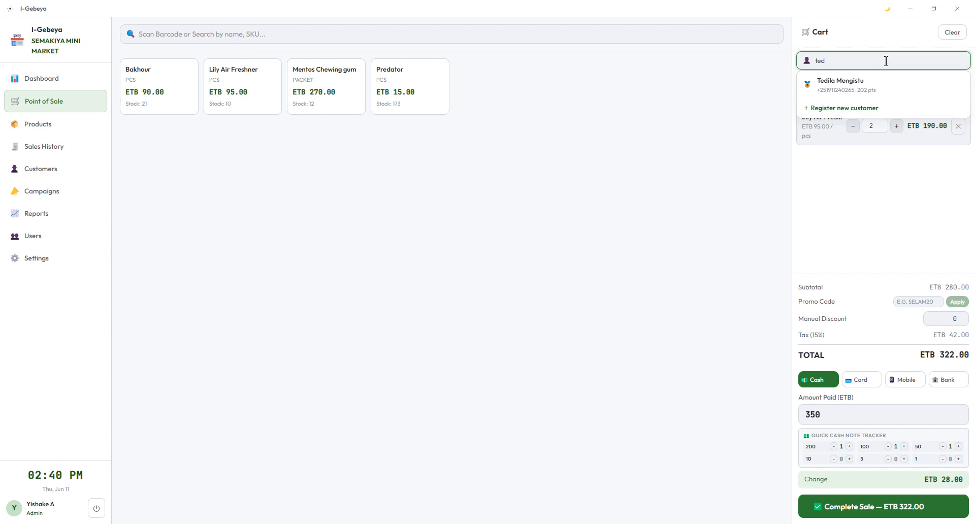
key(BackSpace)
key(BackSpace)
key(BackSpace)
text(9)
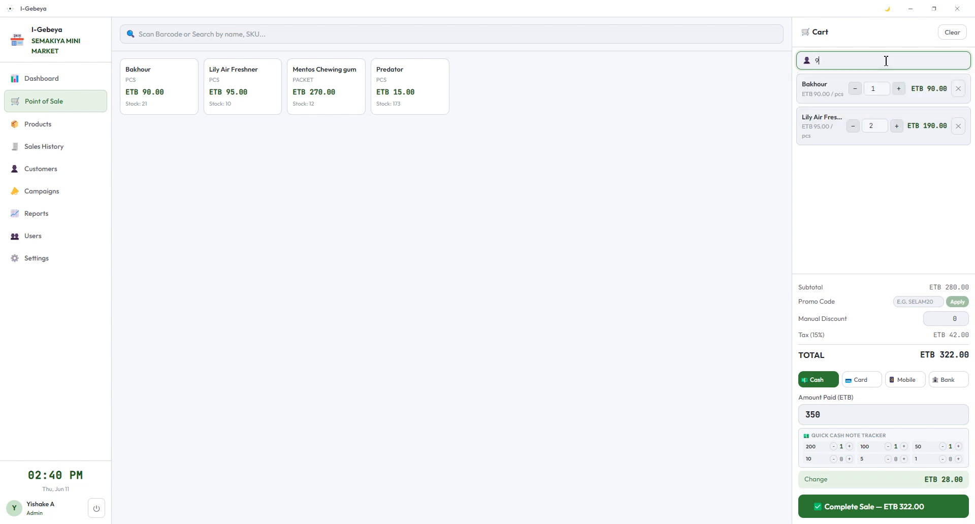
text(11)
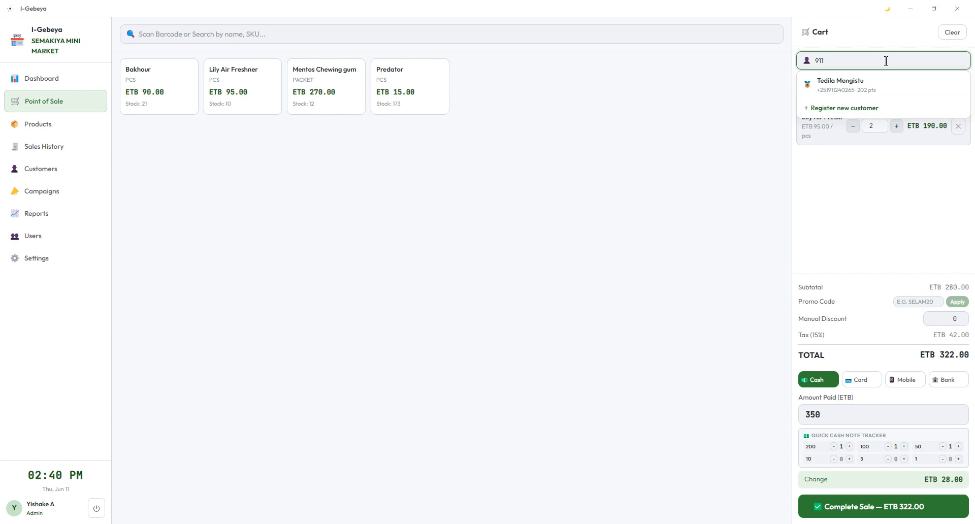
text(24)
key(BackSpace)
key(BackSpace)
key(BackSpace)
key(BackSpace)
key(BackSpace)
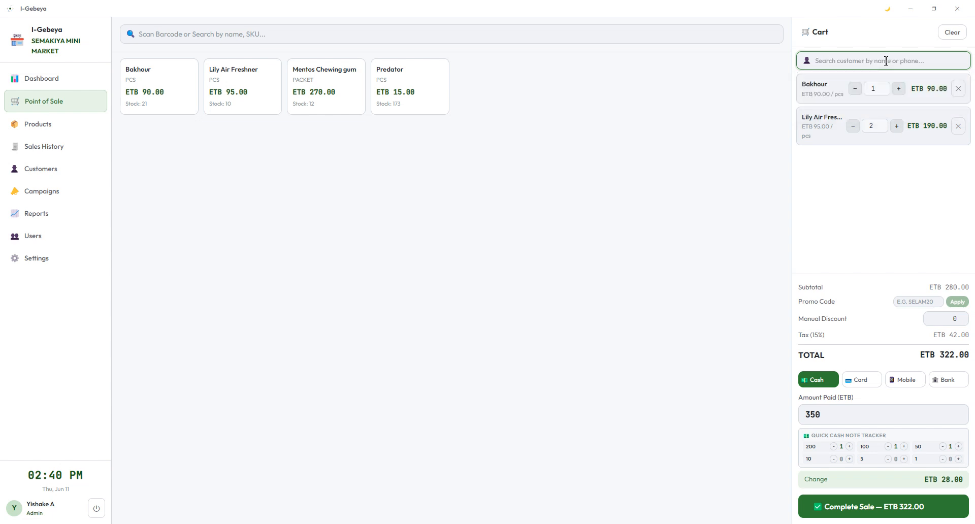
text(ted)
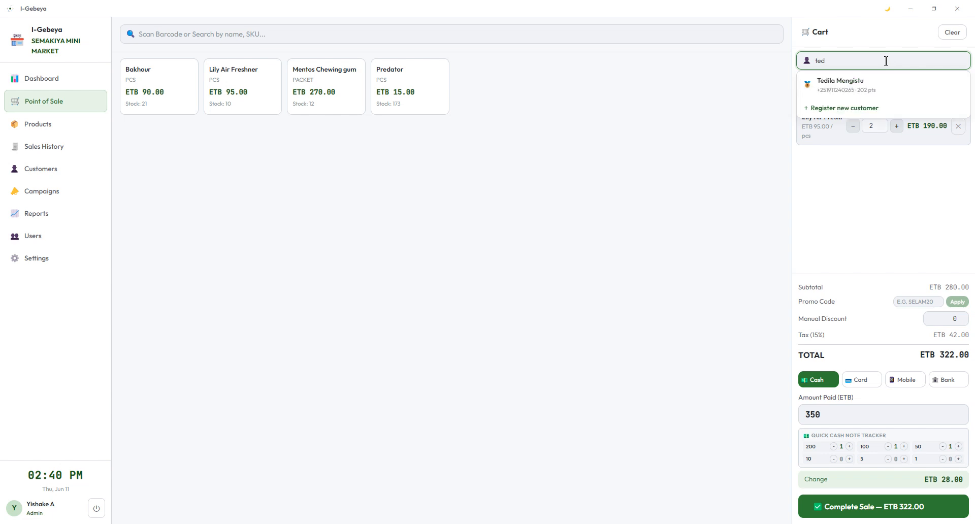
click(866, 91)
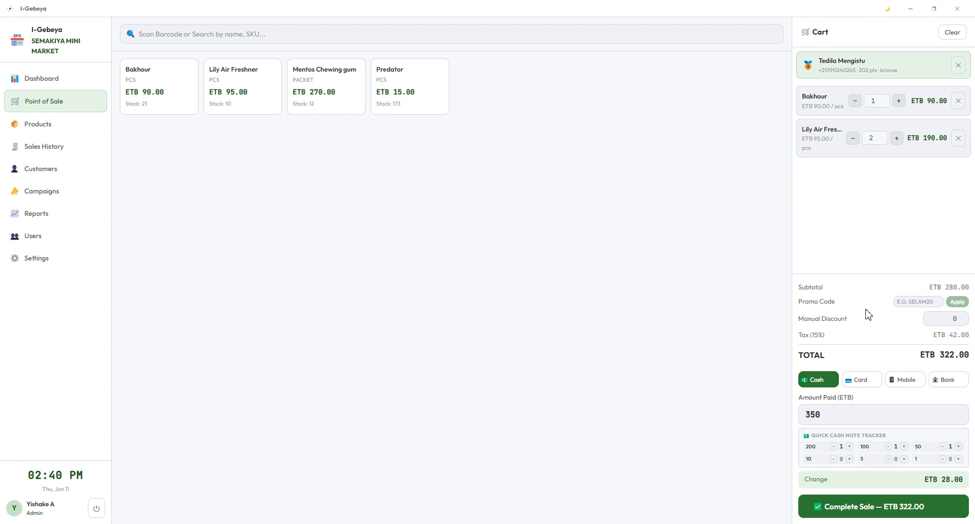
click(913, 302)
click(873, 384)
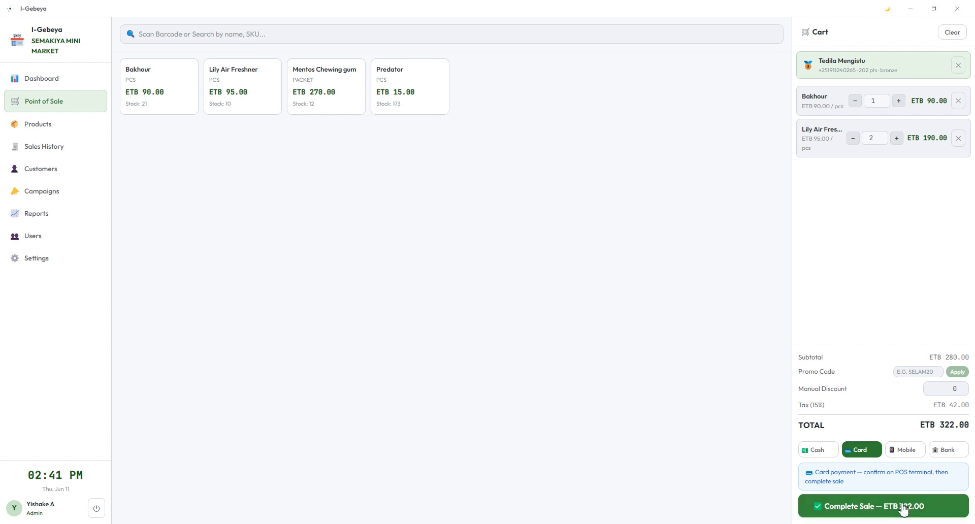
Step: Try Mobile payment, then settle on Bank Transfer and focus its transaction reference field
click(904, 456)
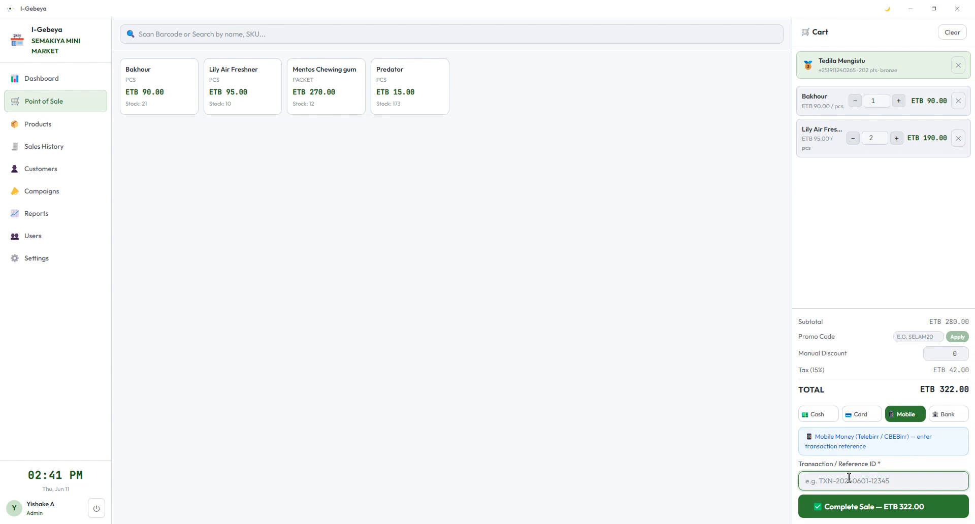
drag(798, 464, 882, 472)
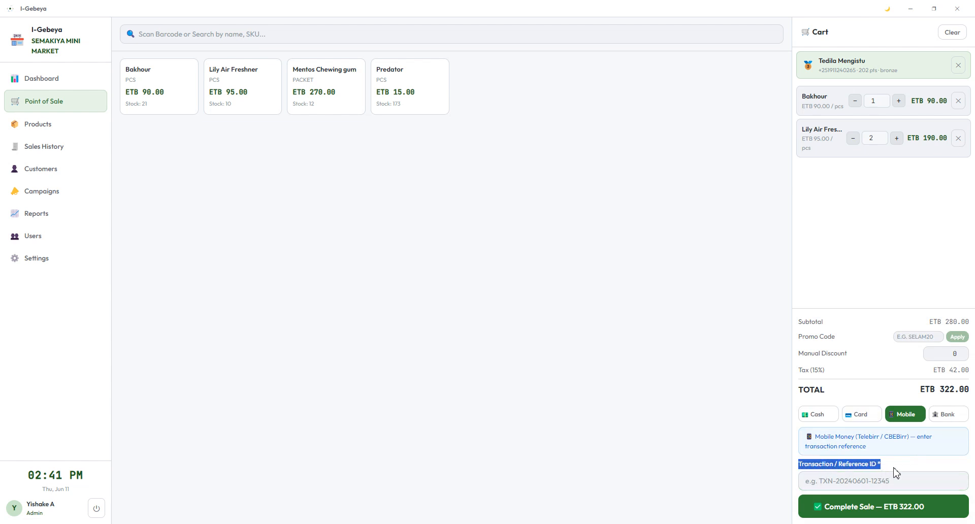
click(861, 482)
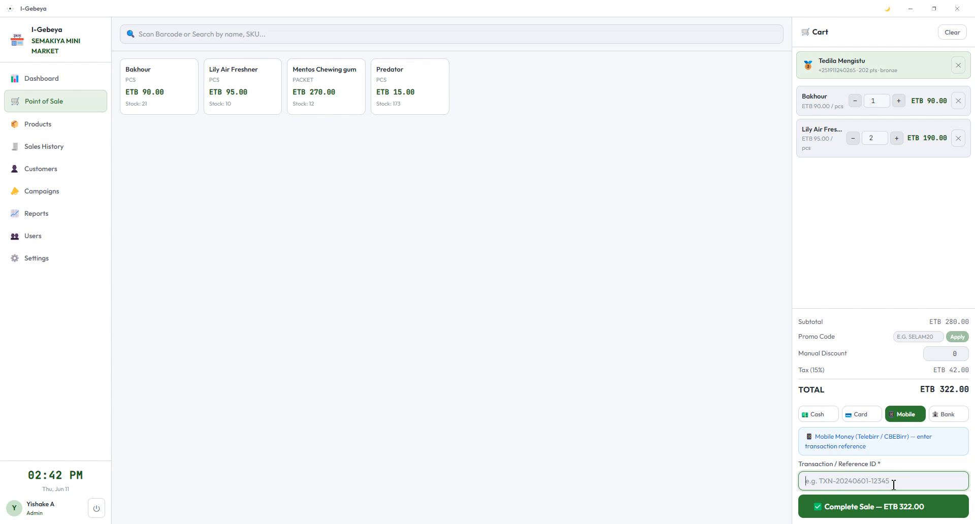
click(946, 414)
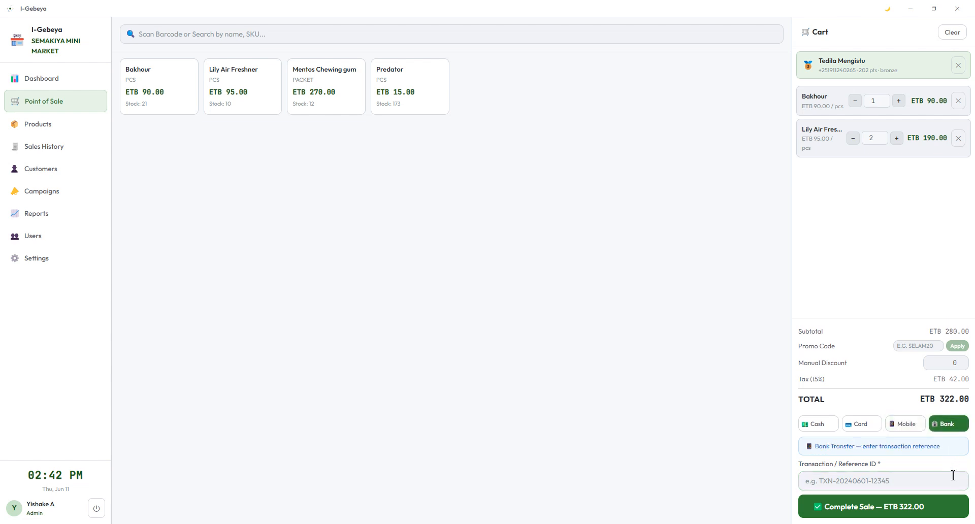
click(854, 479)
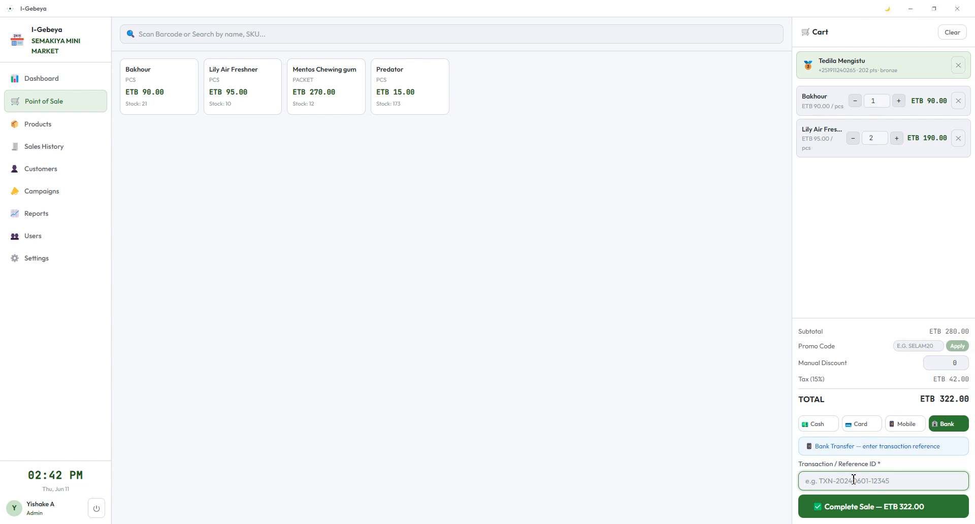
Step: Return payment to Cash, review and dismiss the sale summary, and detach the customer
click(833, 424)
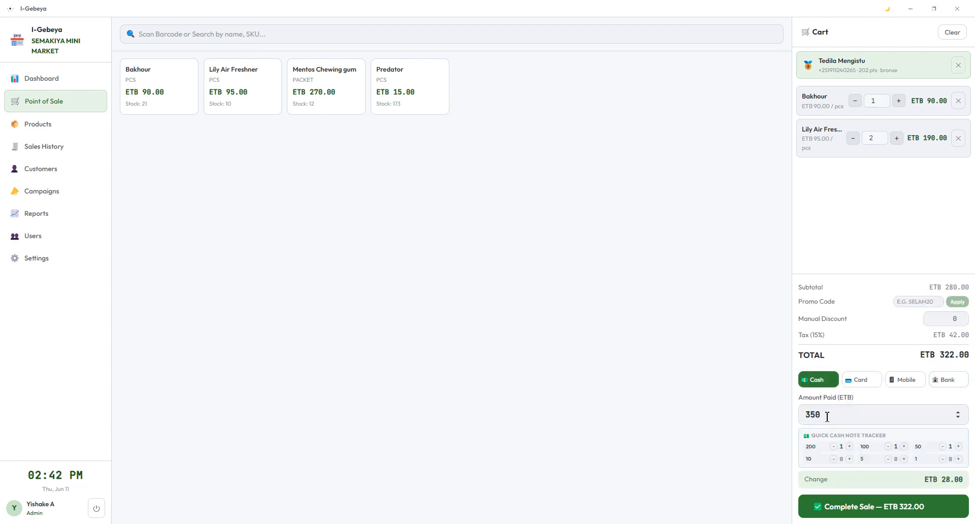
click(826, 417)
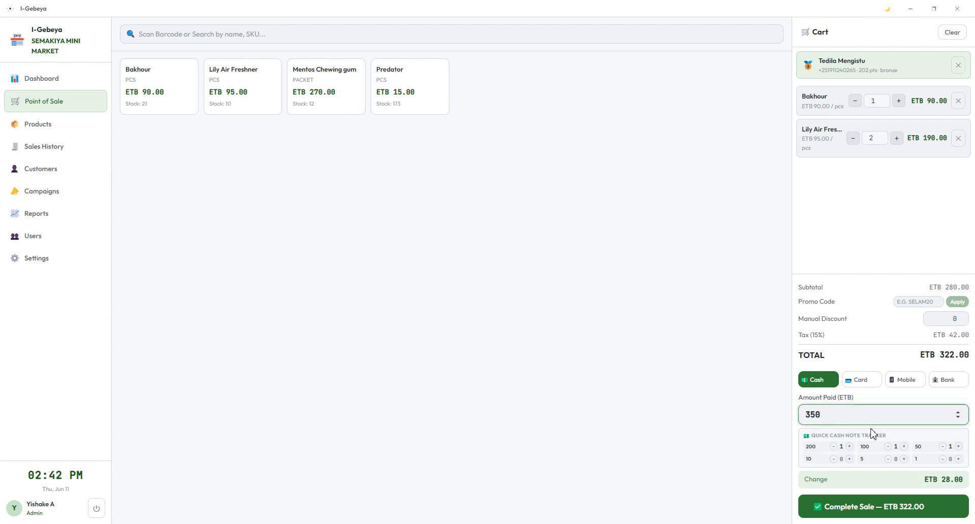
click(863, 514)
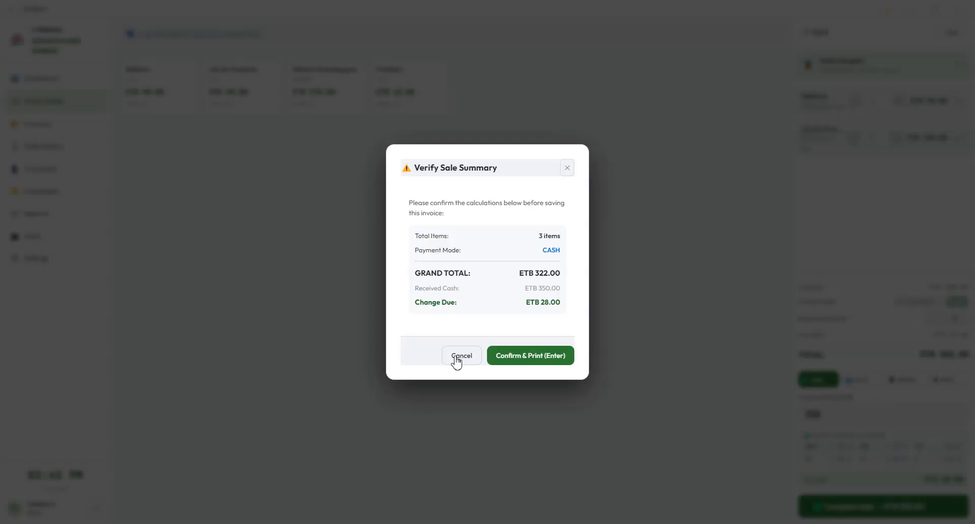
click(461, 356)
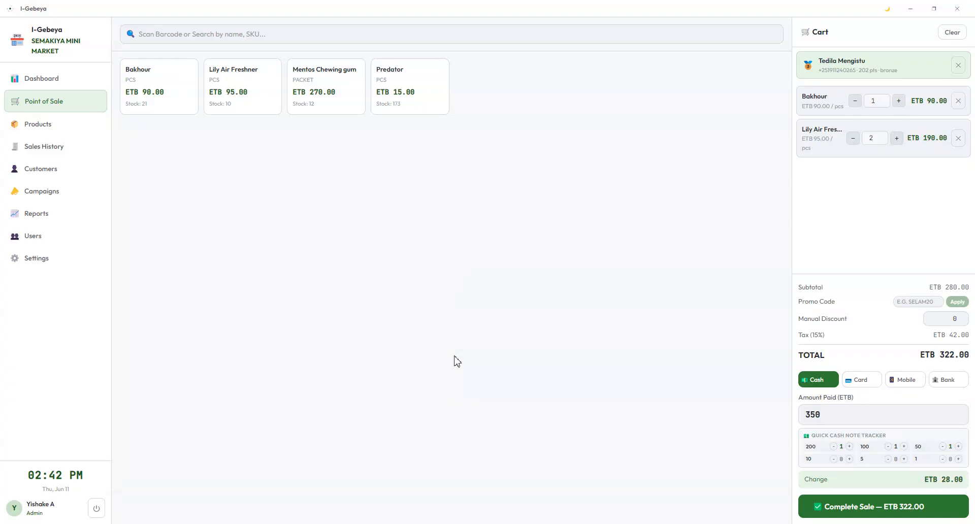
click(957, 67)
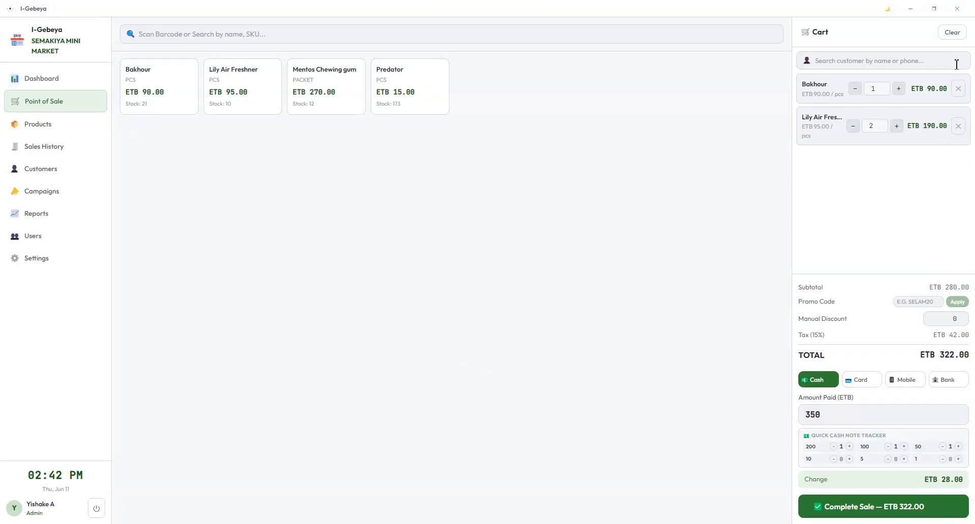
click(880, 508)
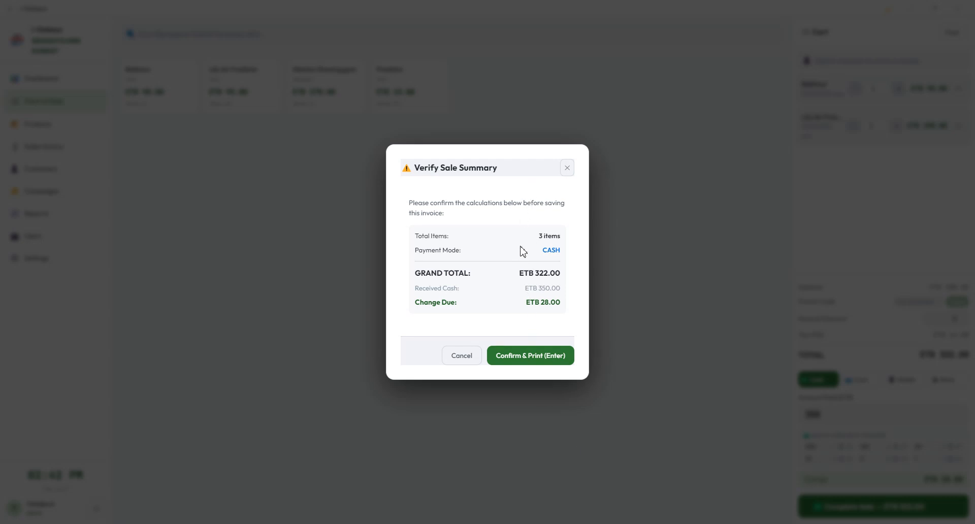
Step: Confirm and print the ETB 322.00 cash sale, then close the receipt
click(535, 356)
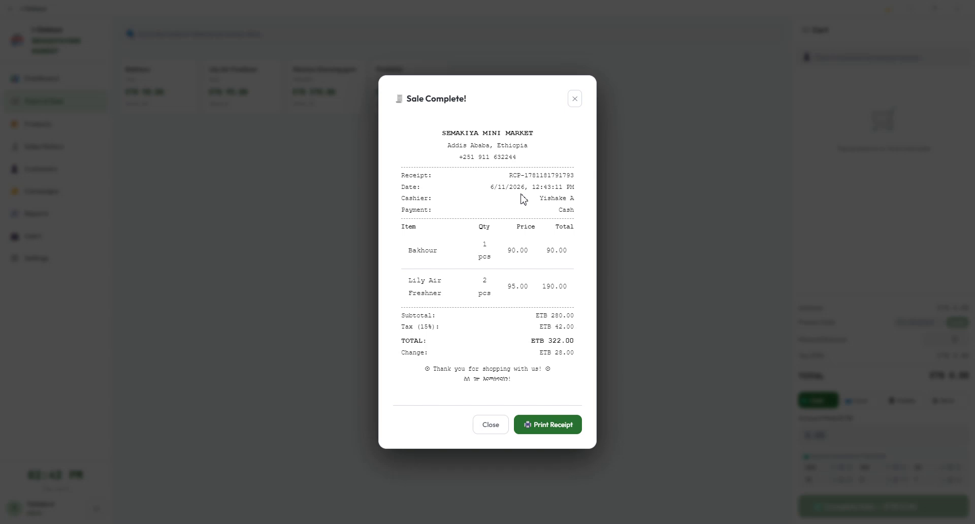
click(491, 435)
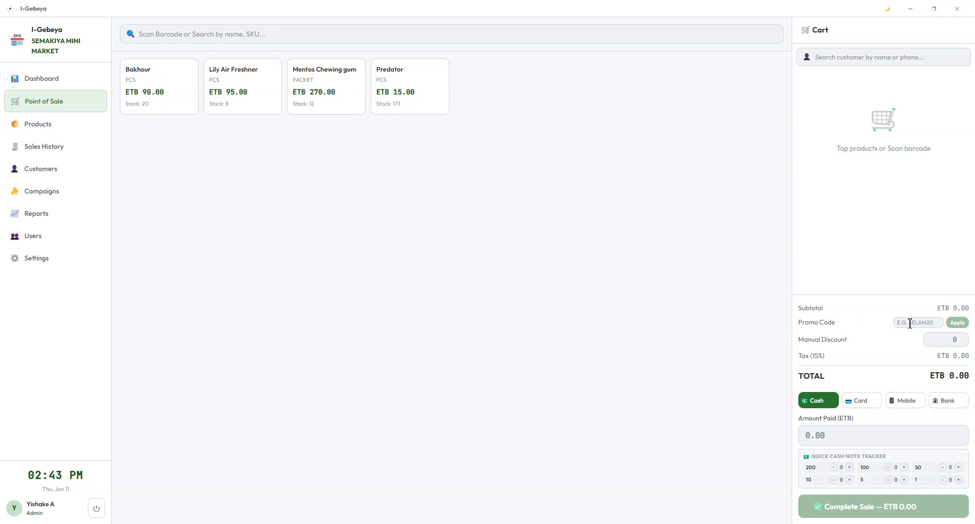
click(397, 86)
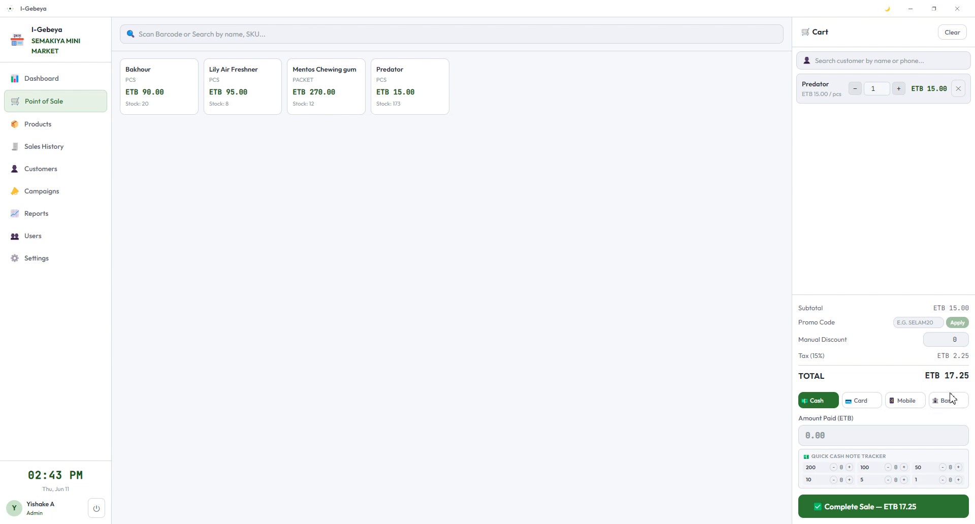
click(907, 325)
click(53, 201)
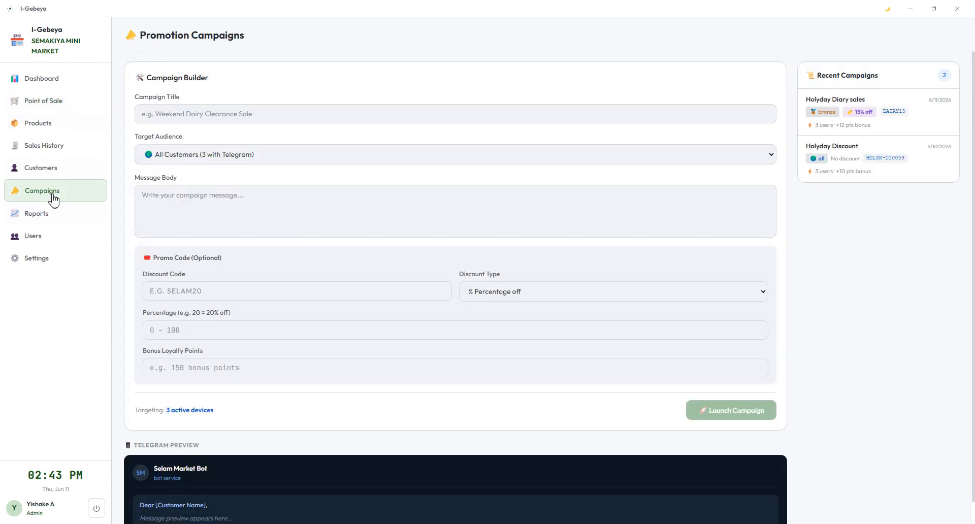
click(915, 100)
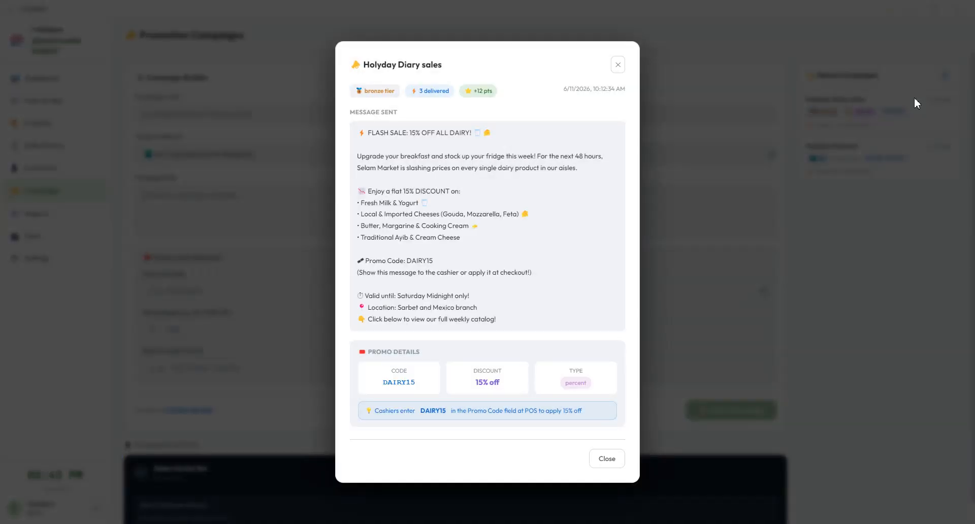
double_click(420, 261)
key(ctrl+c)
click(618, 65)
Step: Back on Point of Sale, build a cart of two Mentos Chewing gum
click(44, 104)
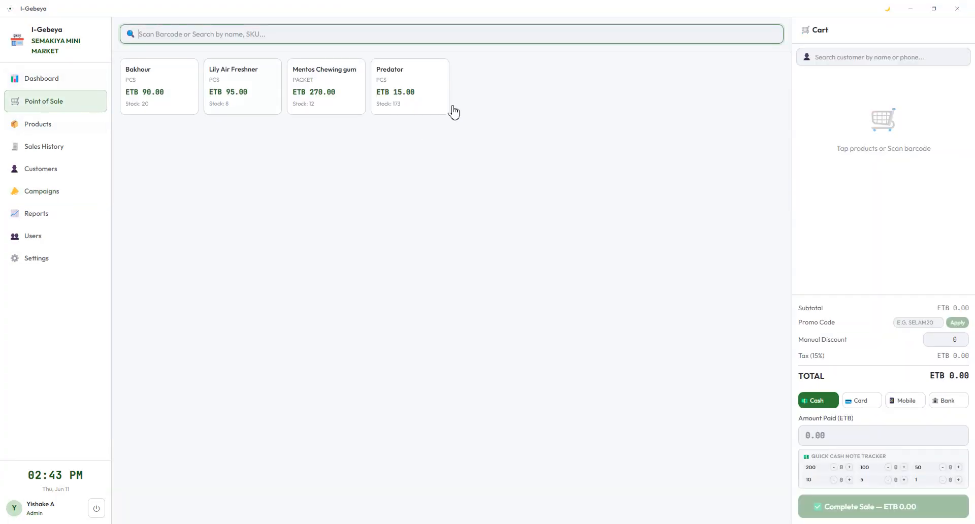
click(404, 90)
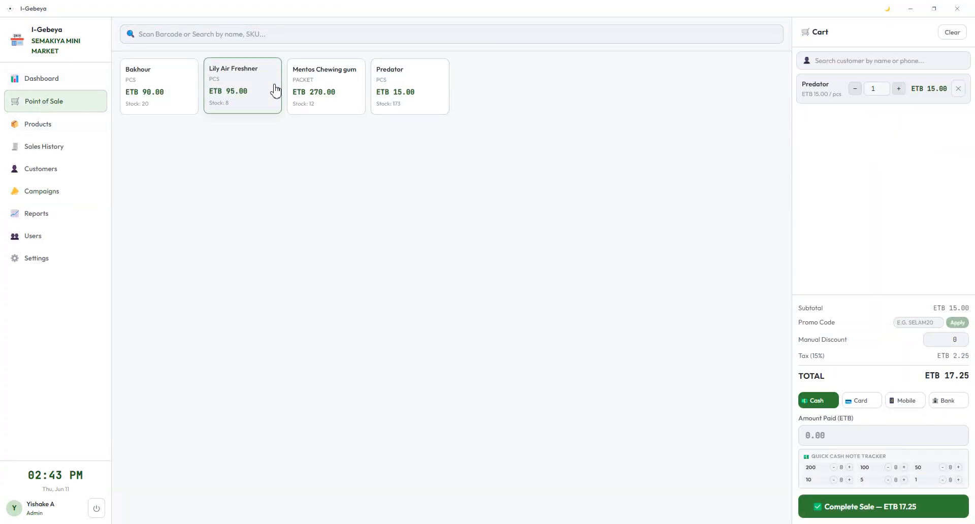
click(319, 92)
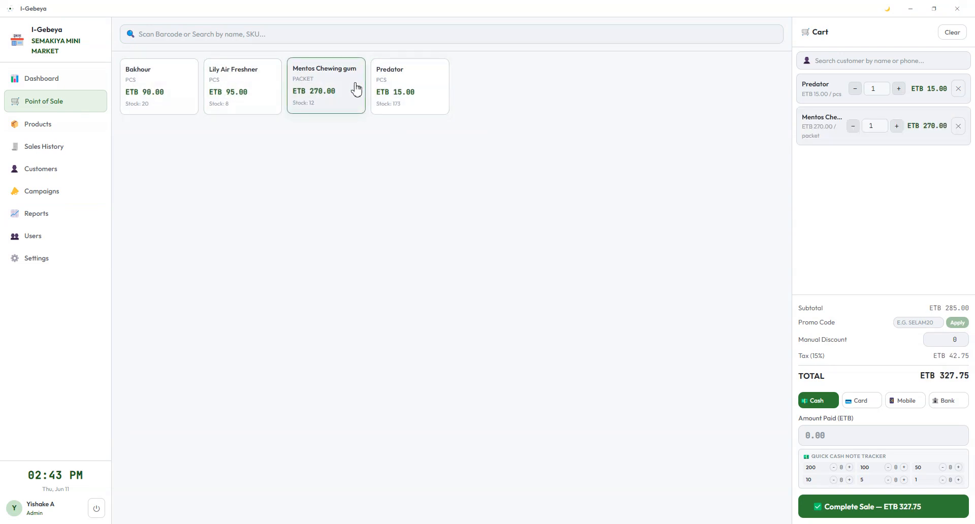
click(959, 89)
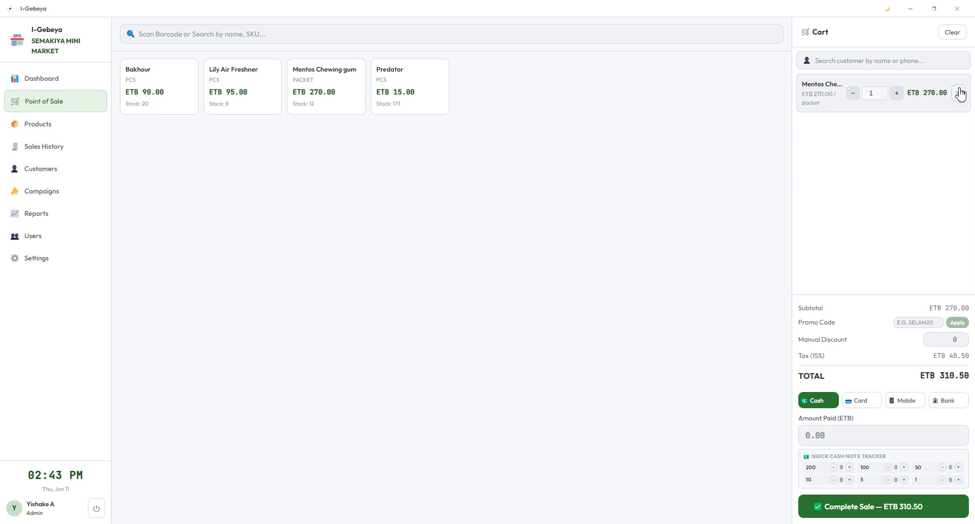
click(902, 95)
Step: Apply promo DAIRY15, note its ETB 81.00 discount, then remove it to show the ETB 621.00 total
click(917, 322)
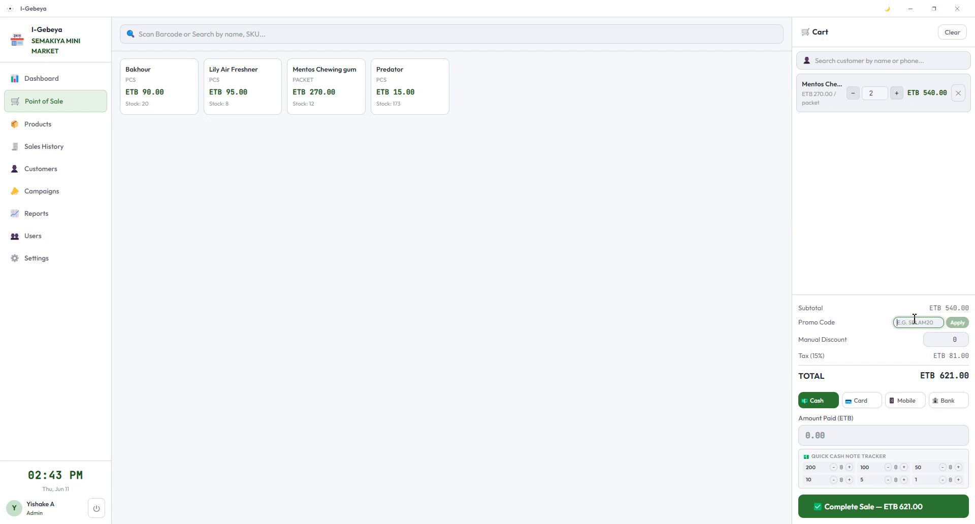
text(DAIRY15)
click(957, 323)
drag(813, 325, 970, 326)
click(878, 326)
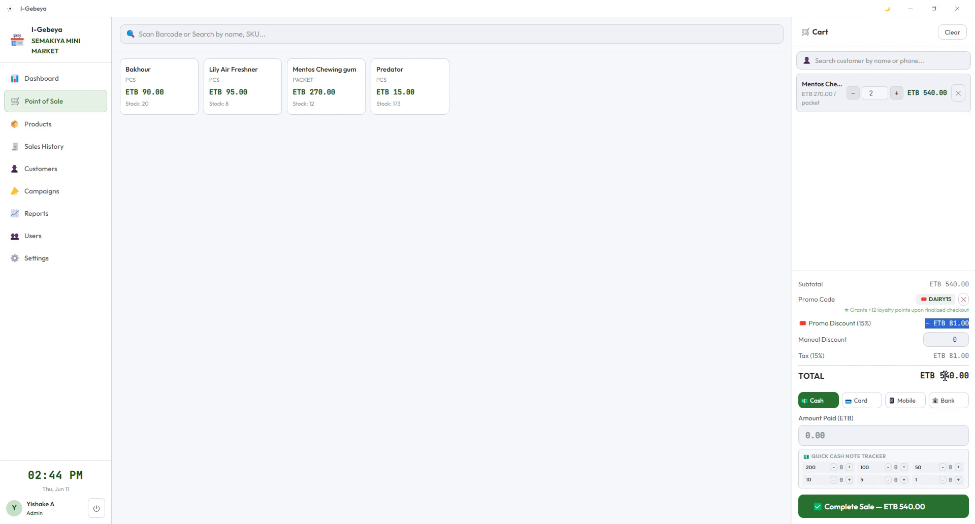
click(963, 300)
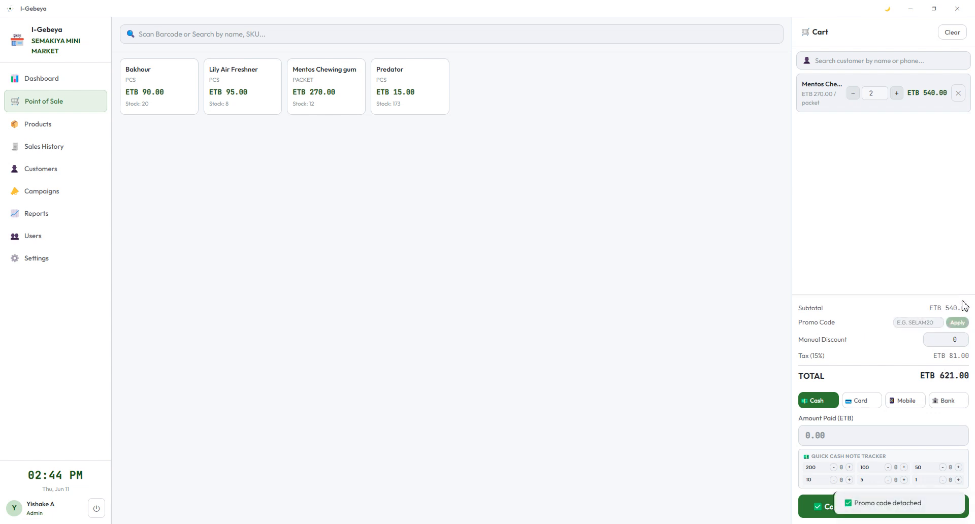
double_click(942, 375)
Step: Reapply the DAIRY15 promo and count 200 notes as cash received
click(925, 327)
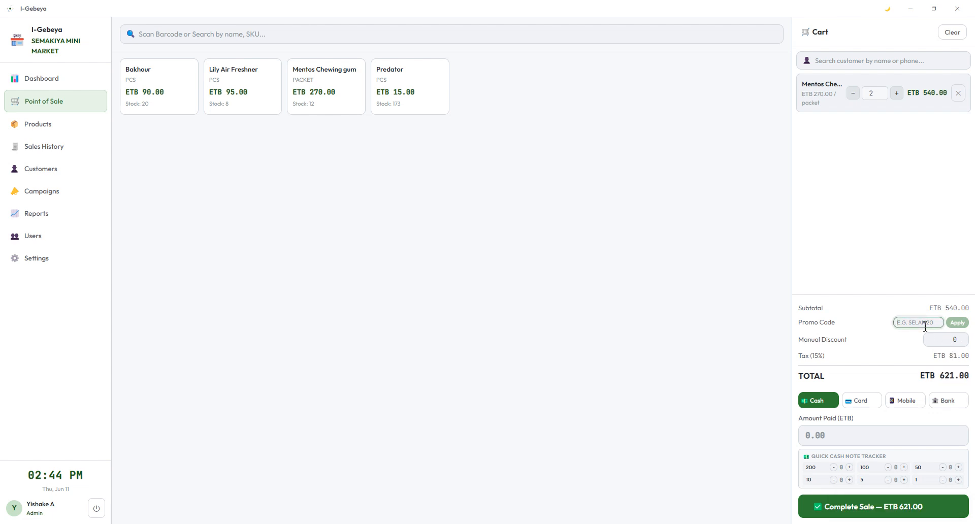
key(ctrl+v)
click(957, 324)
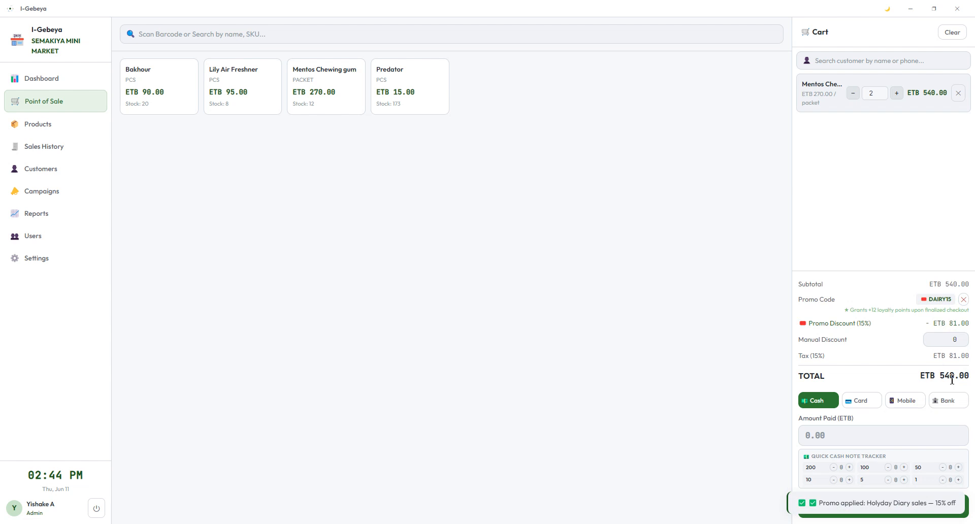
click(851, 468)
click(851, 468)
click(851, 468)
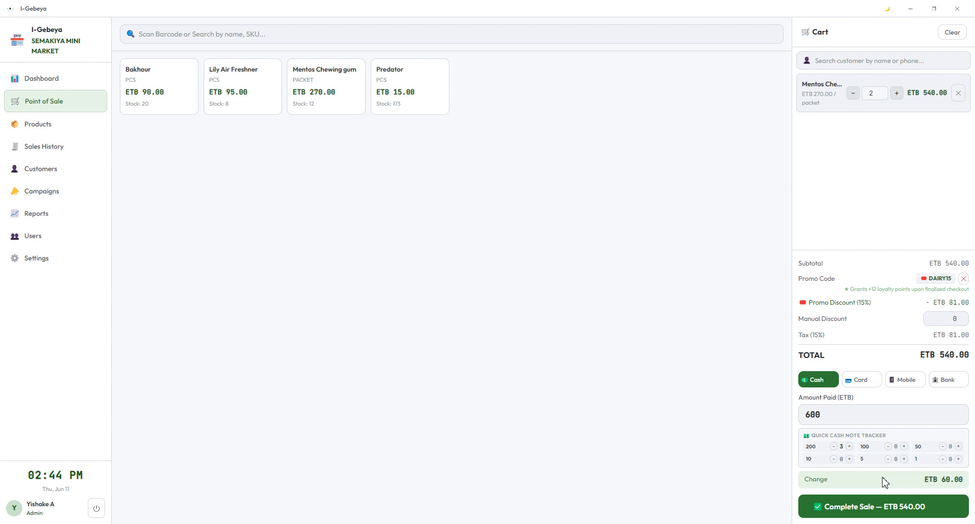
Step: Finalize the ETB 540.00 Mentos sale with ETB 600 cash and ETB 60.00 change, print and close the receipt
click(851, 507)
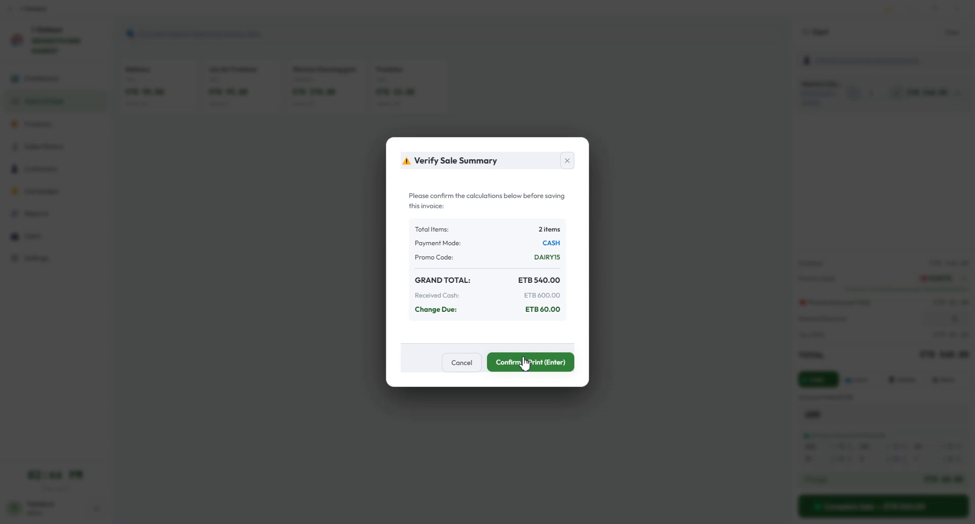
click(461, 369)
key(Return)
click(536, 362)
click(525, 430)
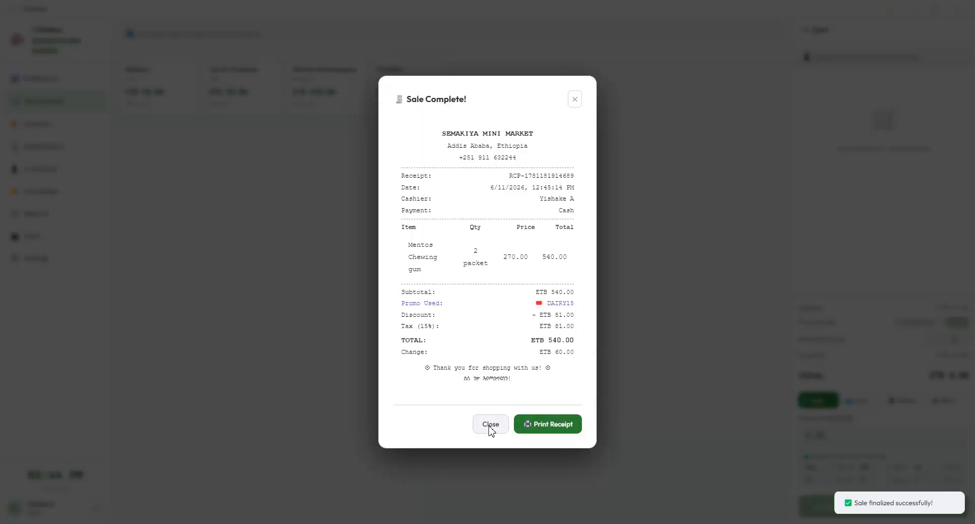
click(490, 427)
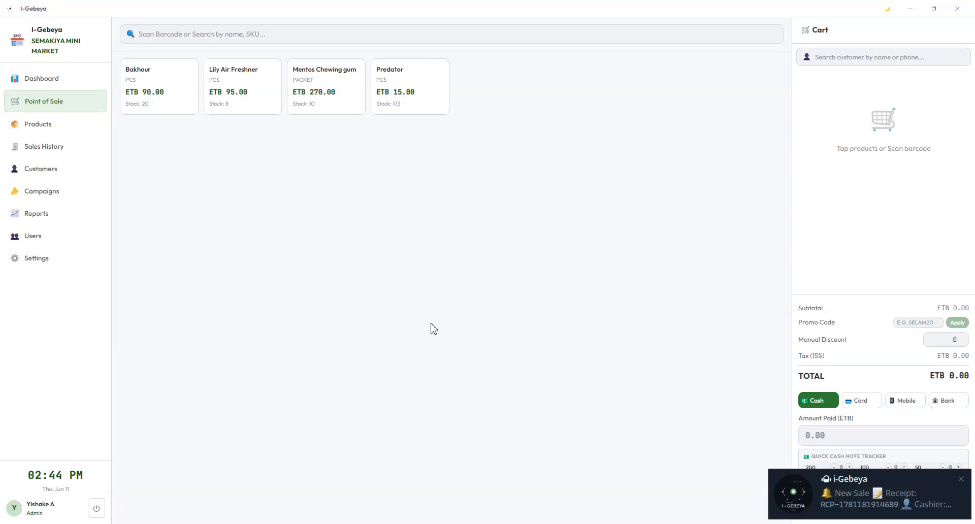
mouse_move(848, 512)
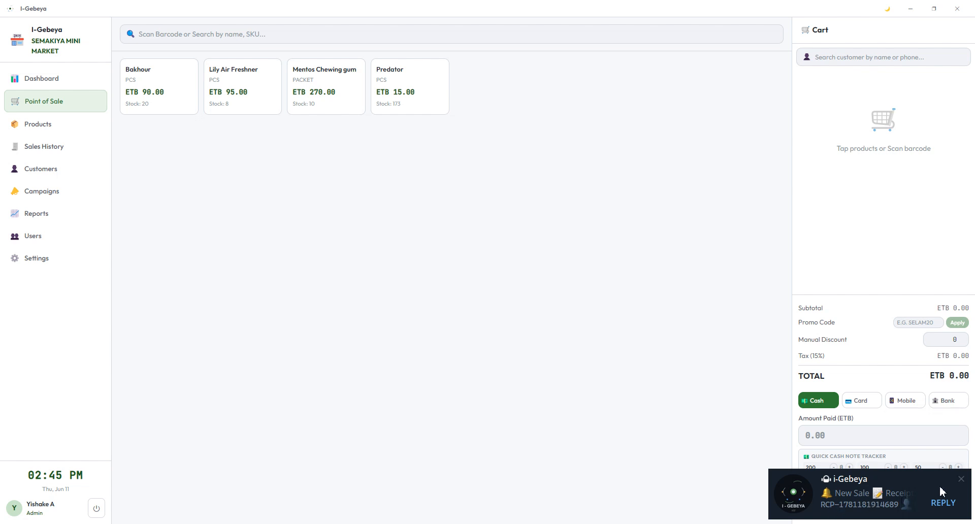
Step: Close the new-sale notification and switch to the Products page listing four products
click(961, 480)
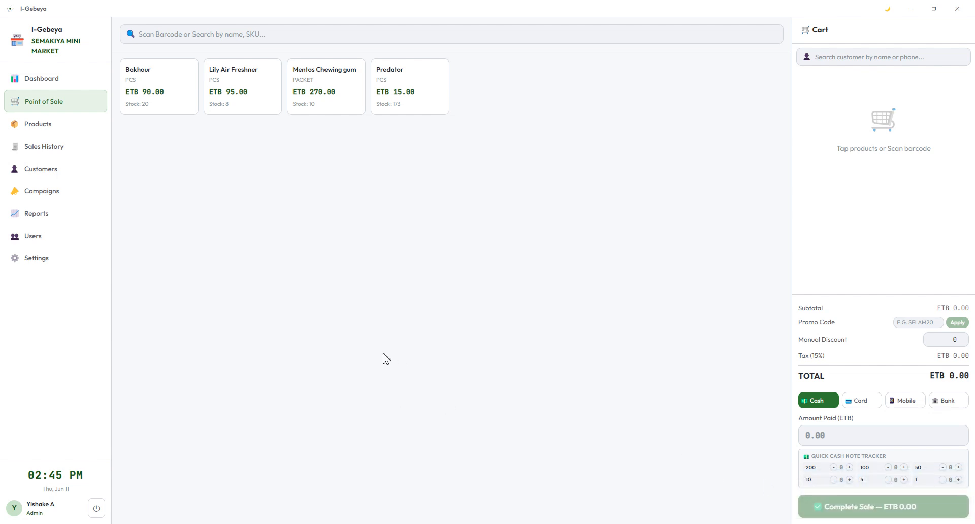
click(62, 127)
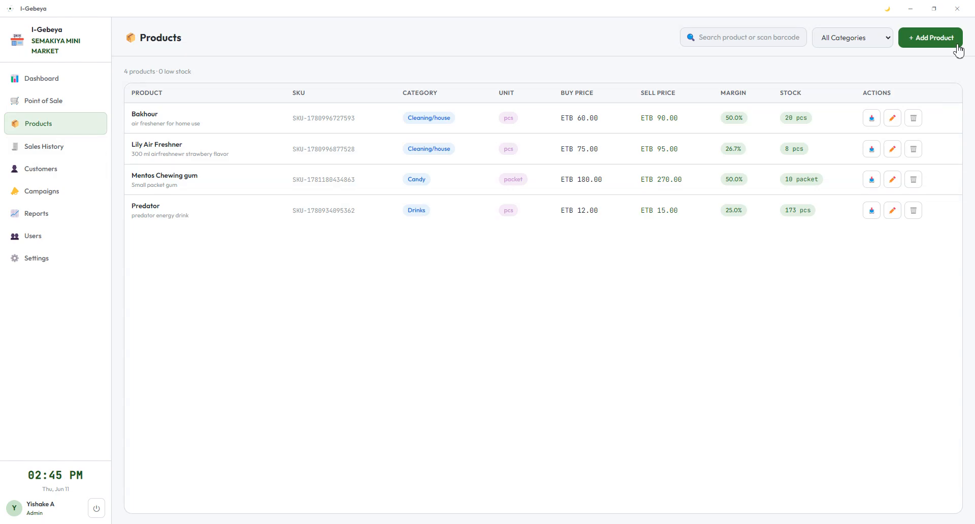
click(921, 33)
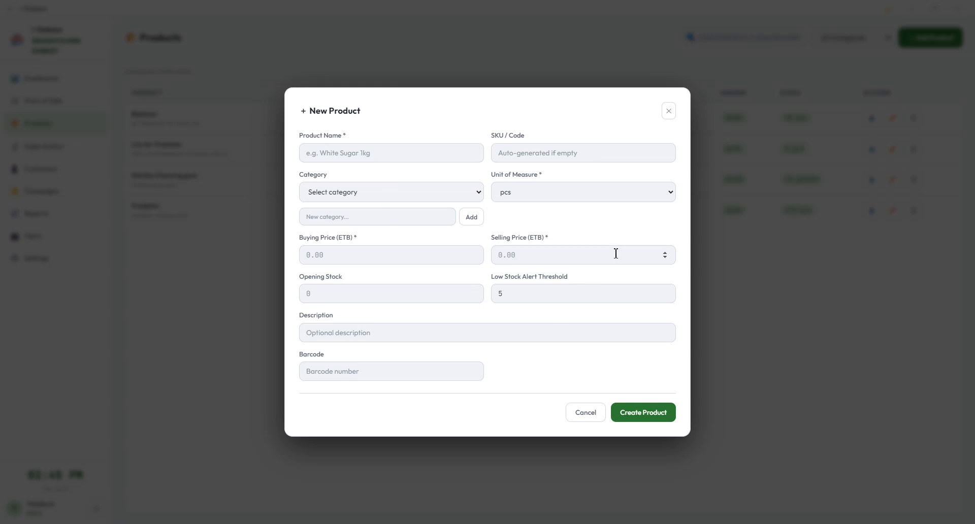
click(562, 298)
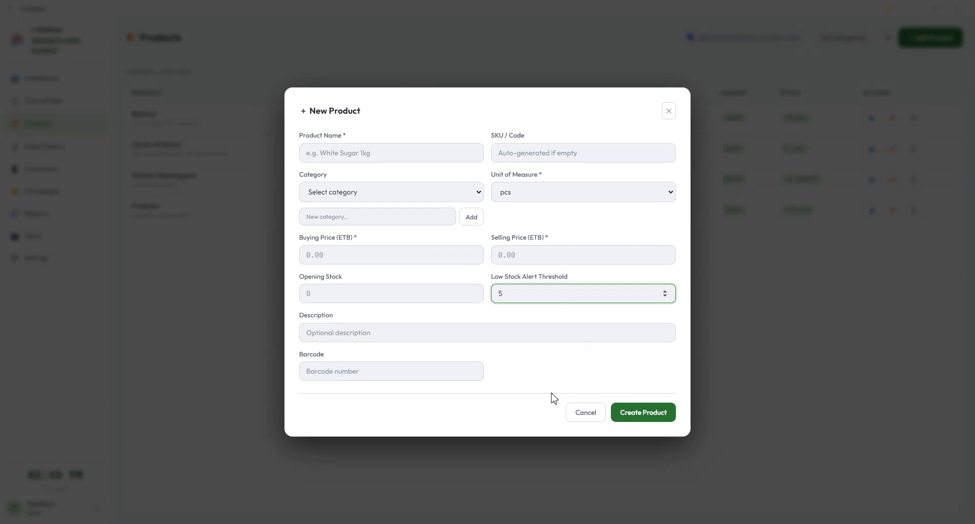
click(591, 442)
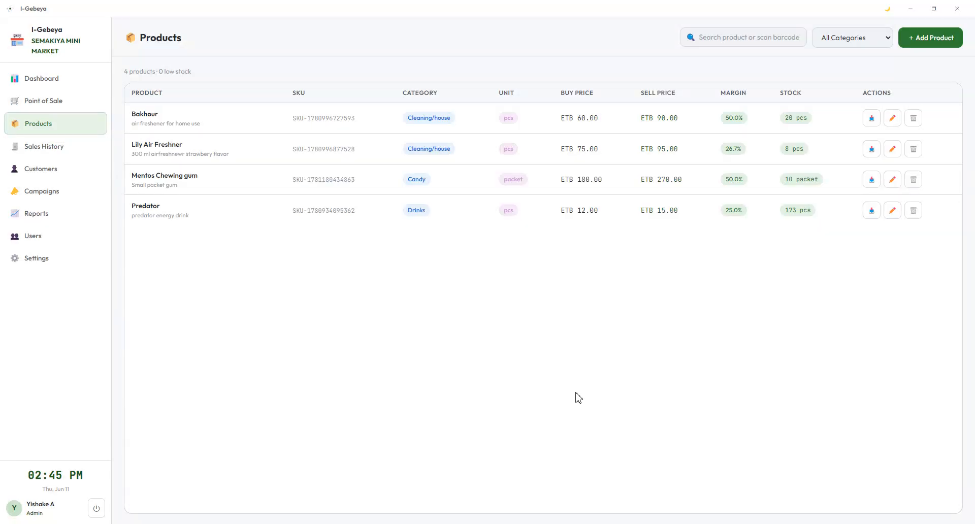
click(856, 39)
Step: Filter products by Drinks, Cleaning/house, Candy and STATIONERY, then return to all categories
click(846, 91)
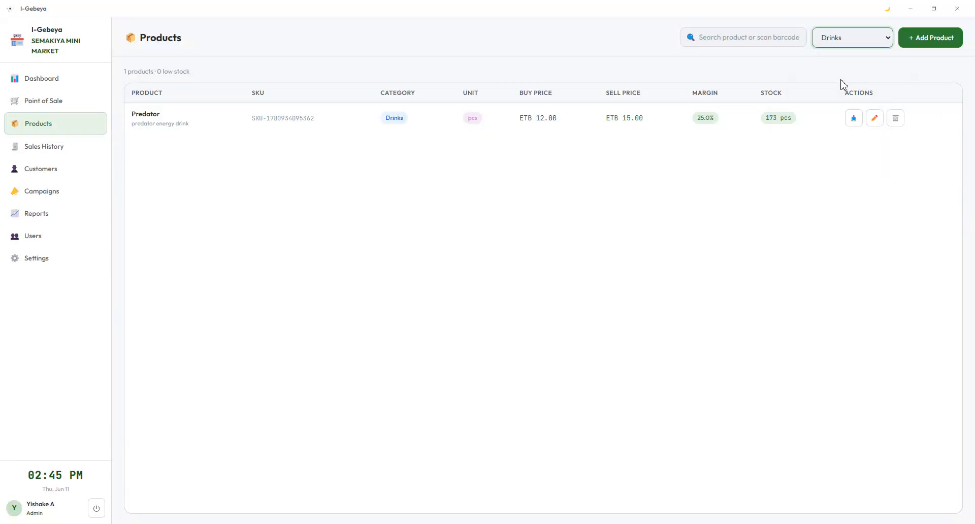
click(850, 42)
click(846, 72)
click(845, 38)
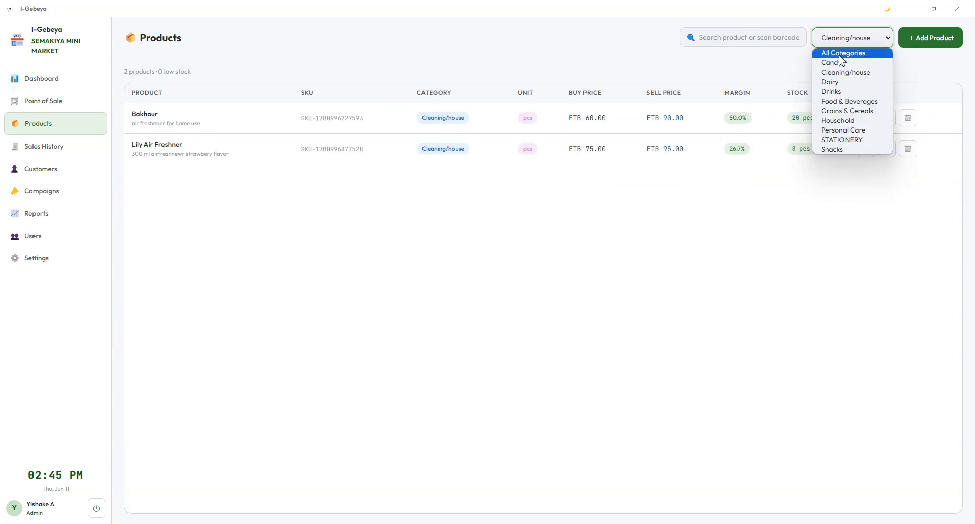
click(838, 63)
click(849, 40)
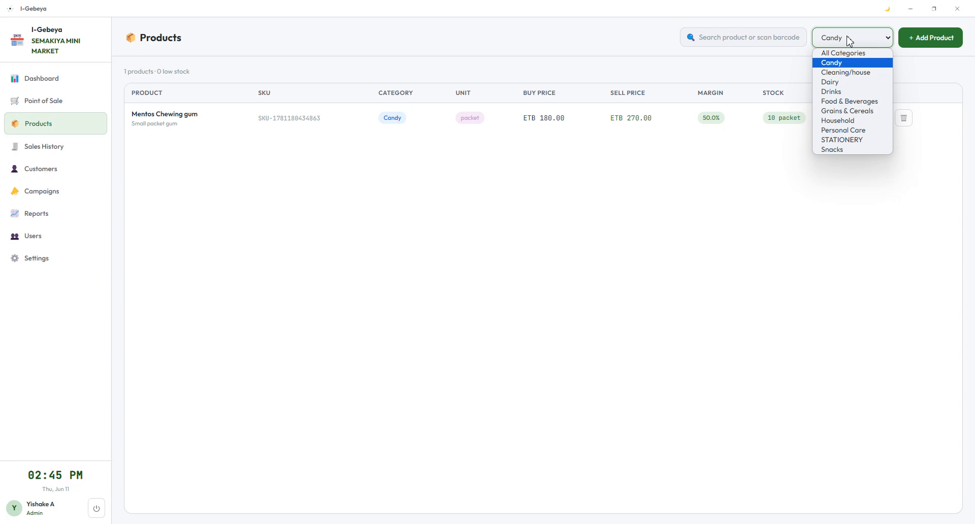
click(839, 139)
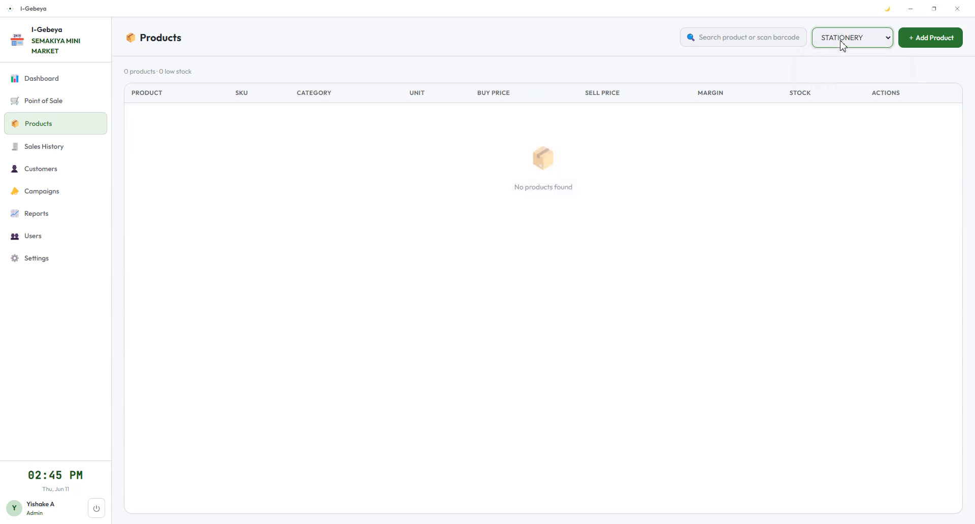
click(866, 41)
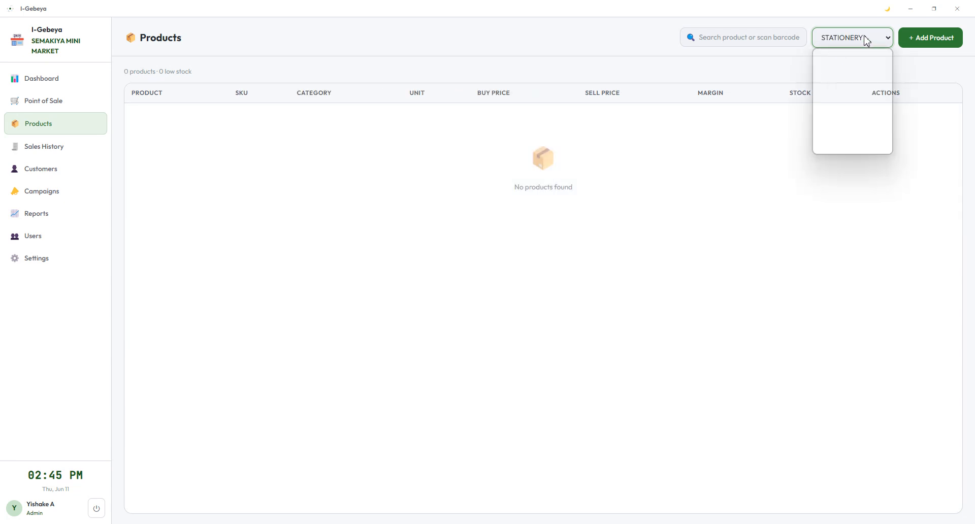
click(845, 54)
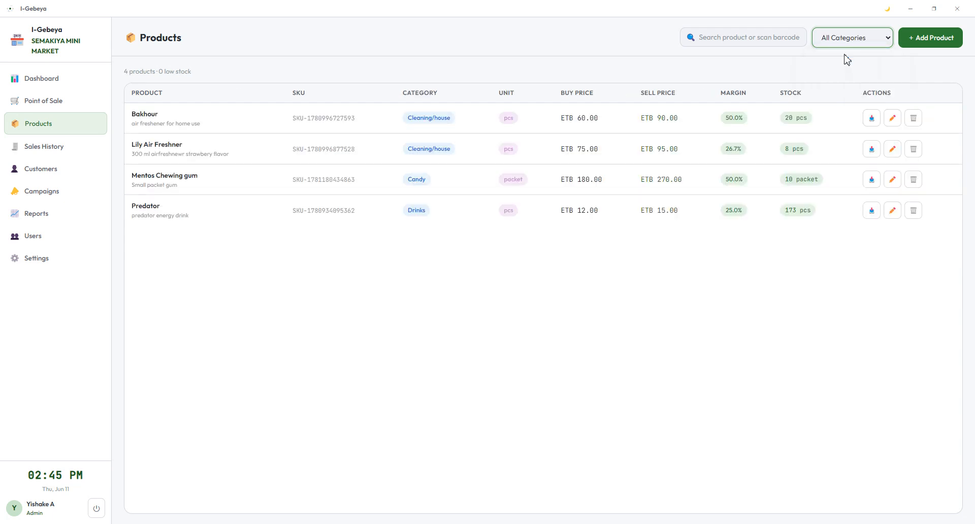
Step: Search for 'fr' and open the Adjust Stock form for Lily Air Freshner
click(726, 37)
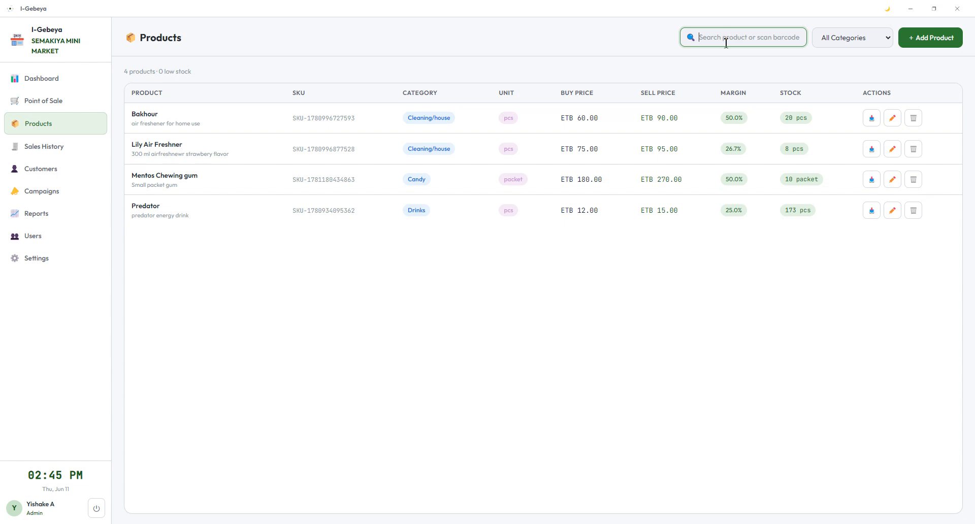
text(fre)
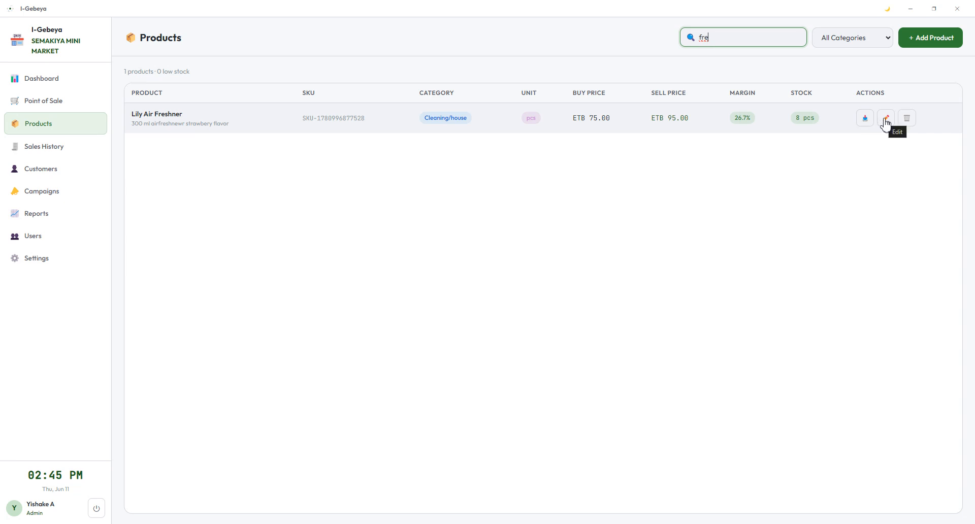
click(864, 118)
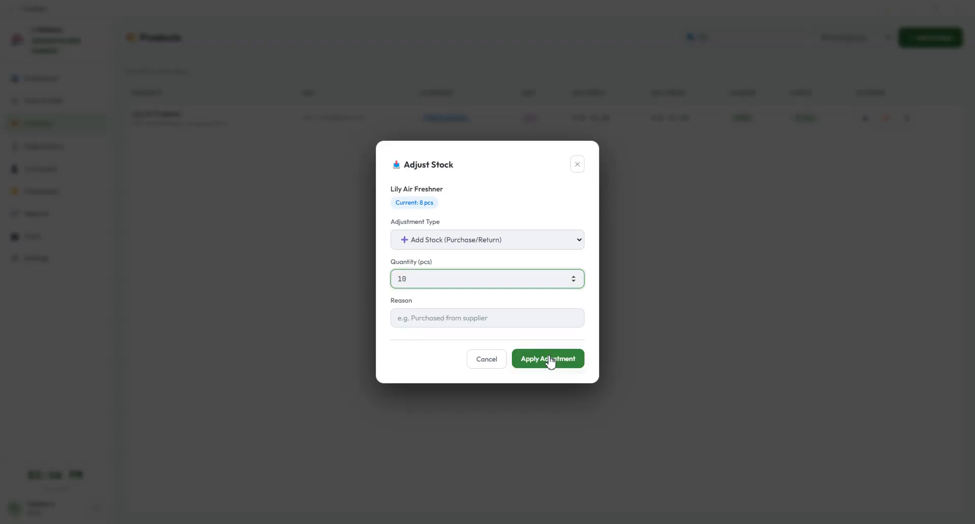
Step: Apply the +10 stock adjustment so Lily Air Freshner shows 18 pcs, then open its Edit Product form
click(551, 361)
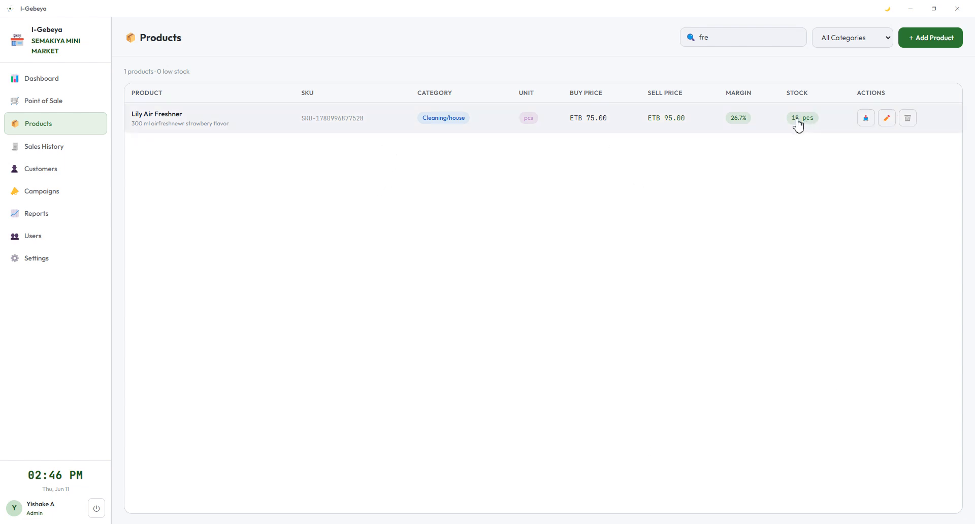
click(887, 118)
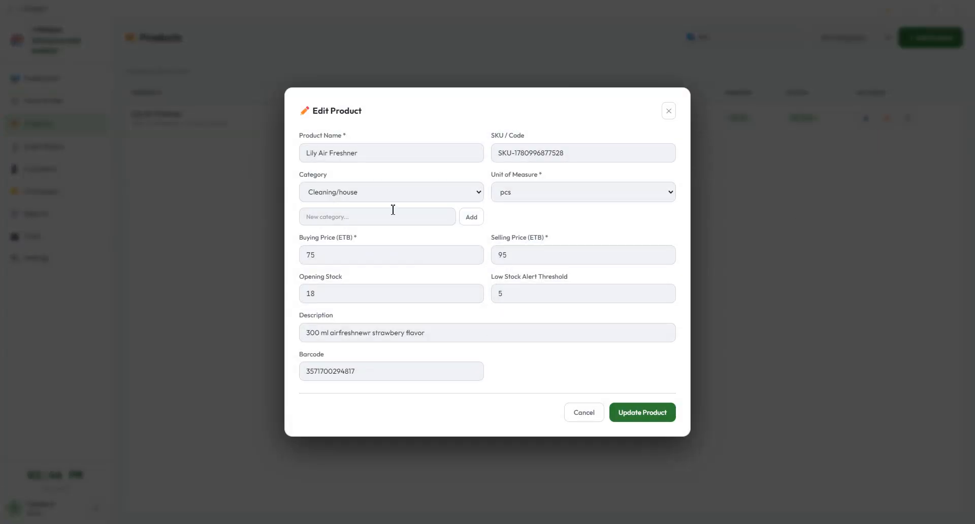
Step: Inspect the Buying Price (75) and Description fields, then cancel the Lily Air Freshner edit unsaved
click(330, 258)
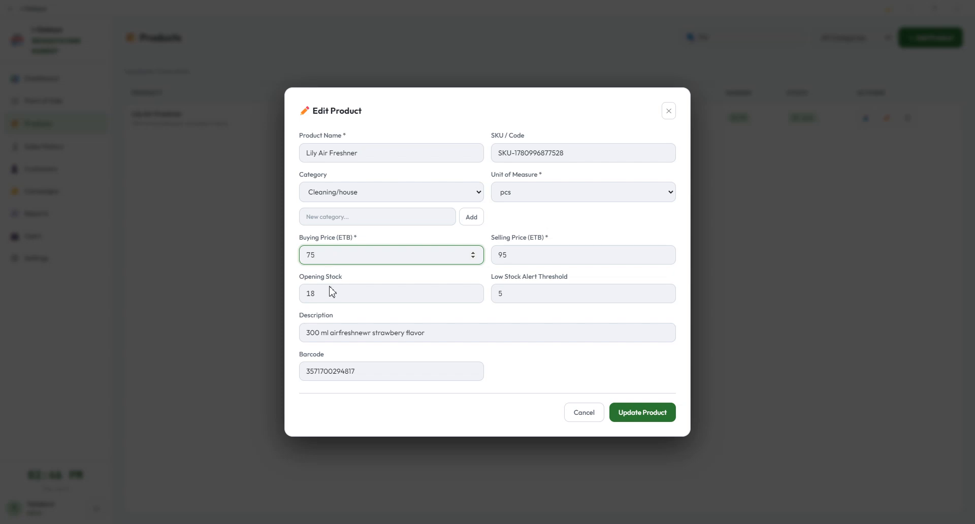
click(452, 333)
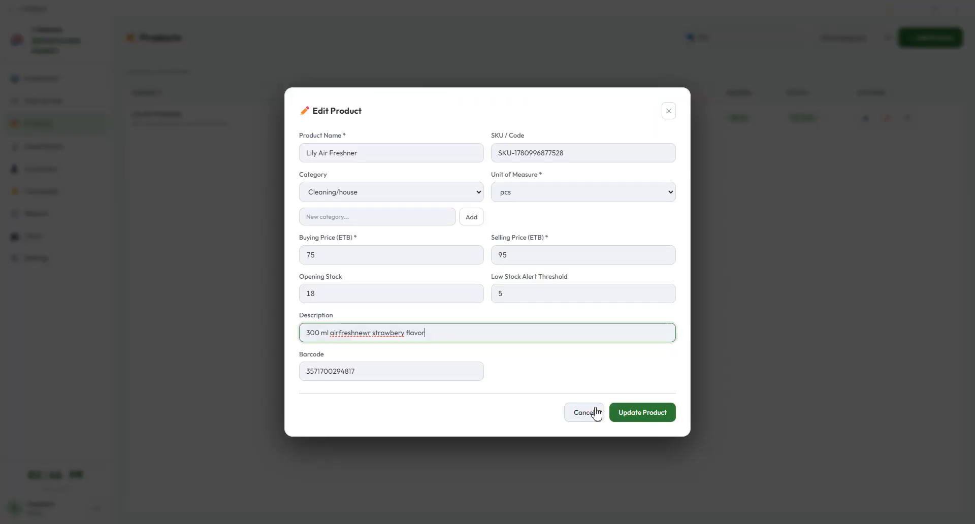
click(593, 412)
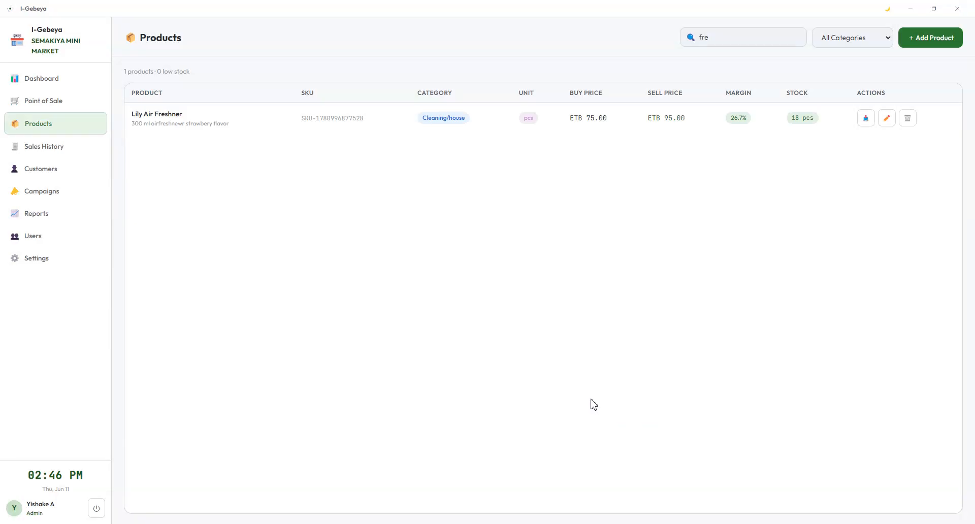
Step: In Sales History, view the 540 ETB receipt's Mentos line and 81.00 discount, then close it
click(69, 151)
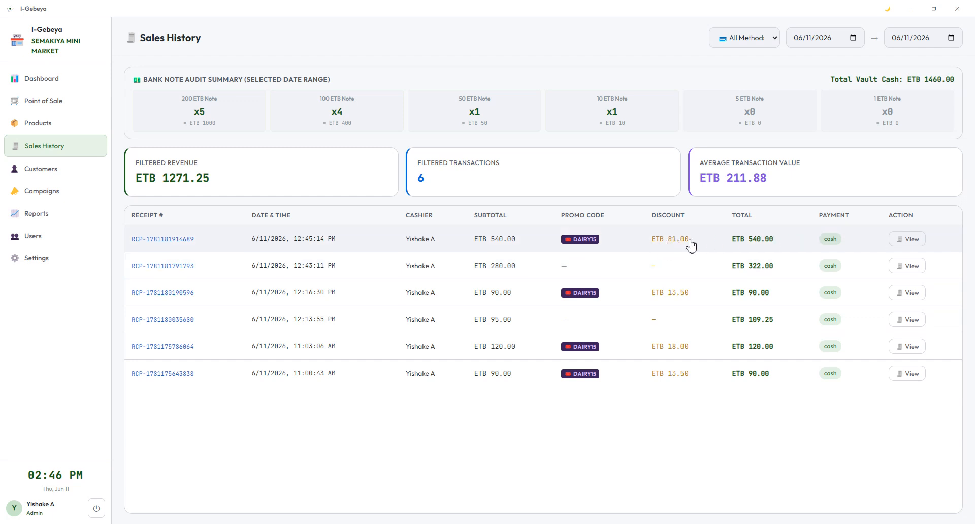
click(909, 239)
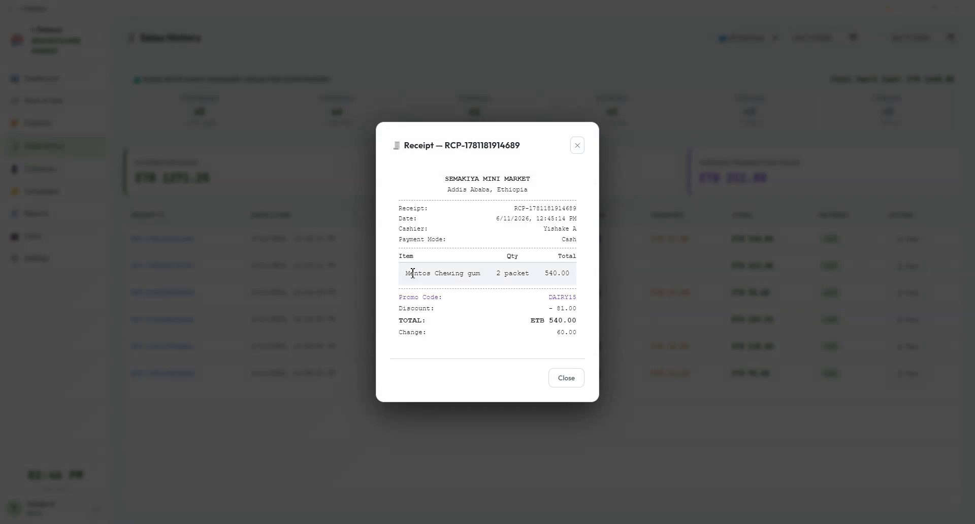
drag(406, 273, 539, 275)
click(539, 275)
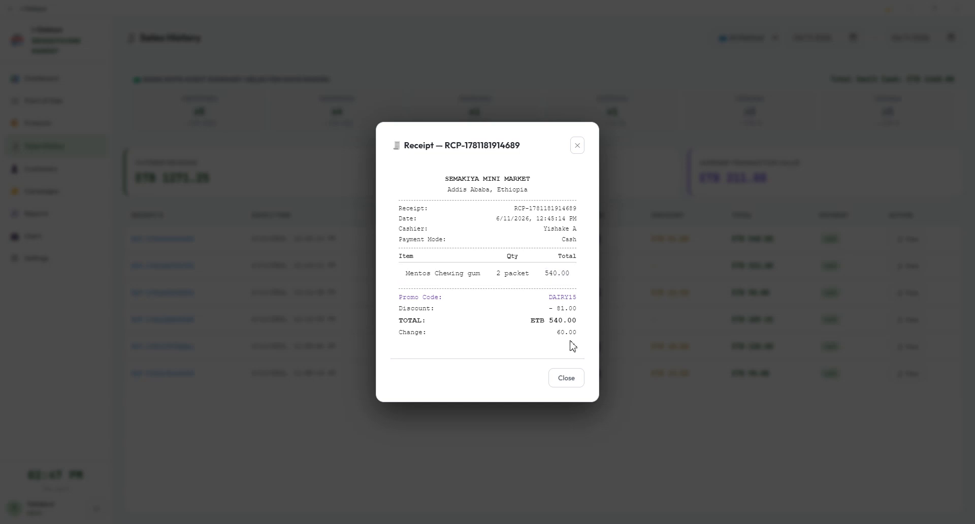
drag(399, 308, 457, 310)
drag(553, 310, 586, 312)
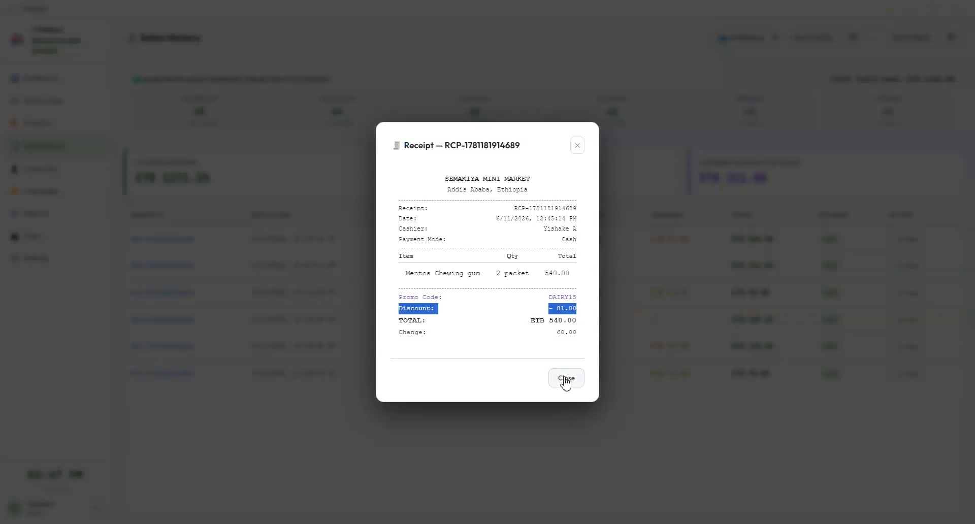
click(564, 382)
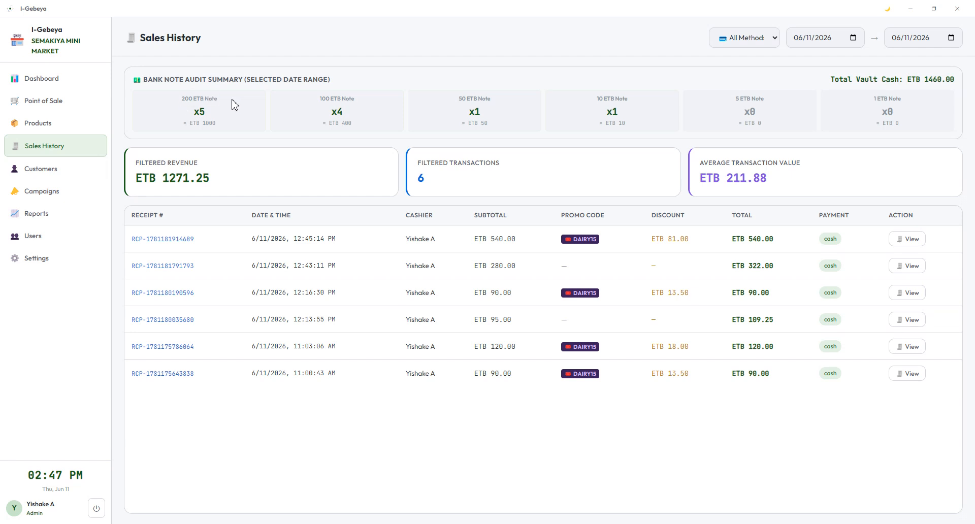
drag(231, 105, 871, 114)
Step: Highlight the 200, 100, 50 and 10 ETB bank-note counts
click(870, 116)
drag(182, 99, 161, 113)
drag(366, 112, 303, 101)
drag(496, 120, 447, 96)
drag(634, 116, 587, 103)
click(635, 115)
Step: Highlight the ETB 1460.00 vault cash total and 6 filtered transactions, then go to Customers
drag(925, 79, 956, 85)
drag(442, 179, 406, 165)
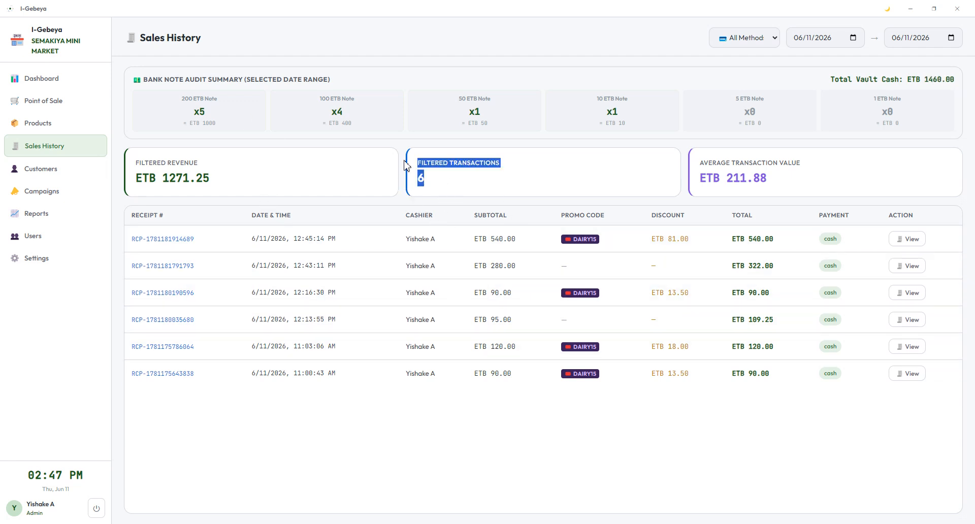
click(481, 183)
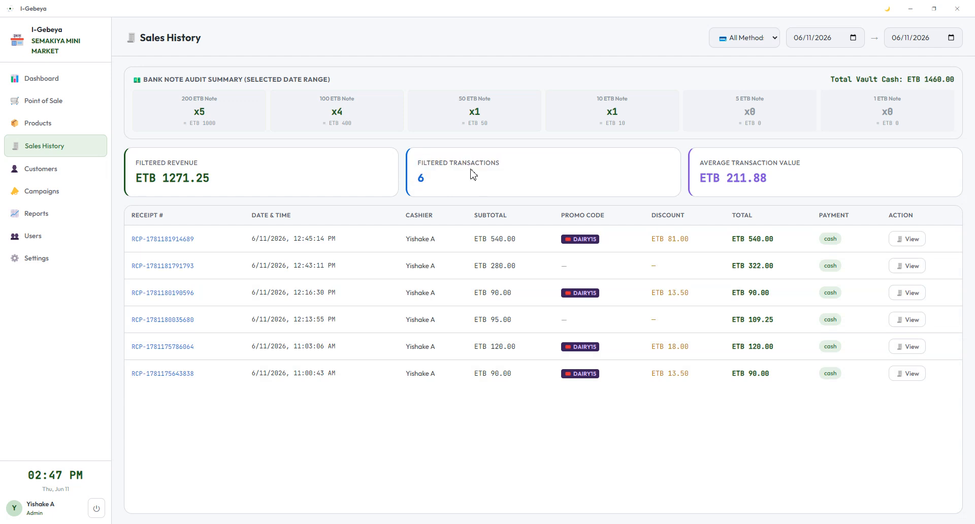
click(44, 169)
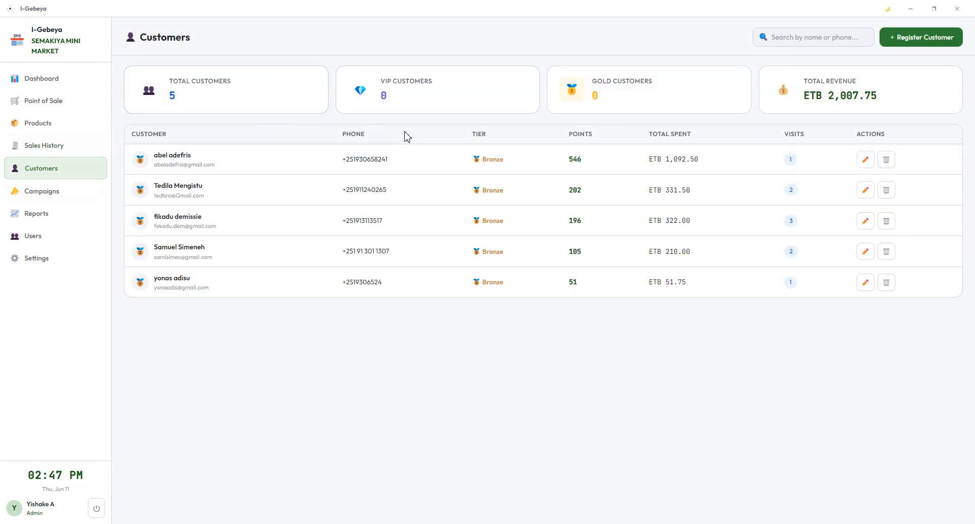
Step: Highlight the customer summary cards: 5 total, 0 VIP, 0 Gold, ETB 2,007.75 revenue
drag(198, 102, 162, 80)
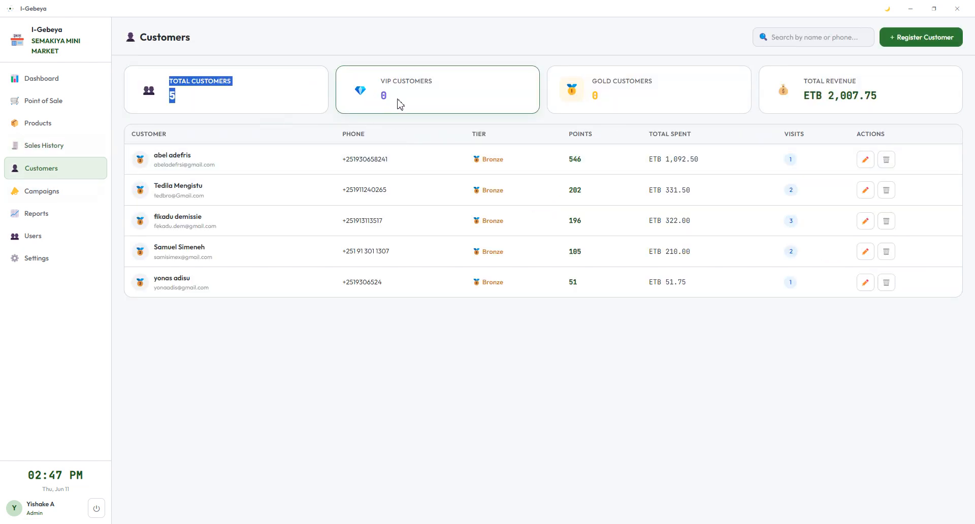
drag(398, 102, 388, 80)
drag(630, 104, 584, 74)
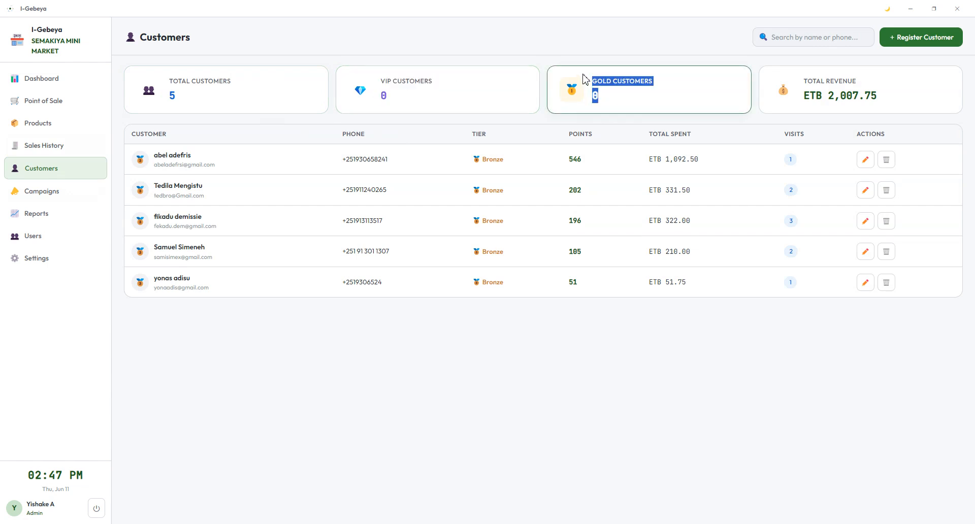
click(712, 88)
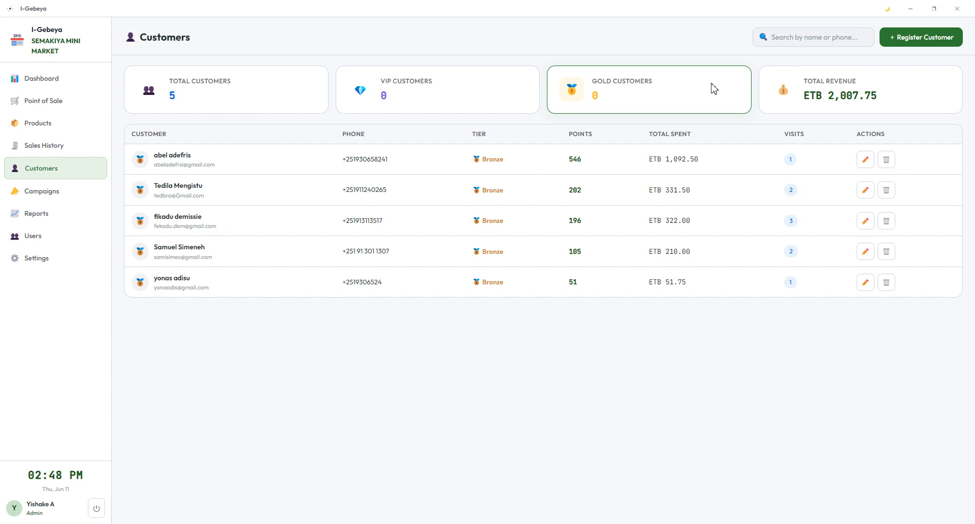
drag(910, 102, 798, 77)
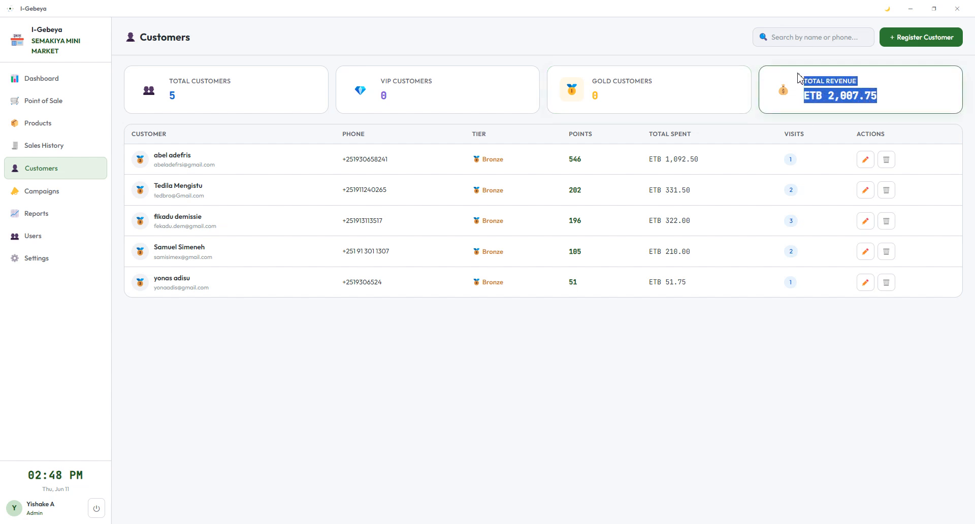
click(886, 84)
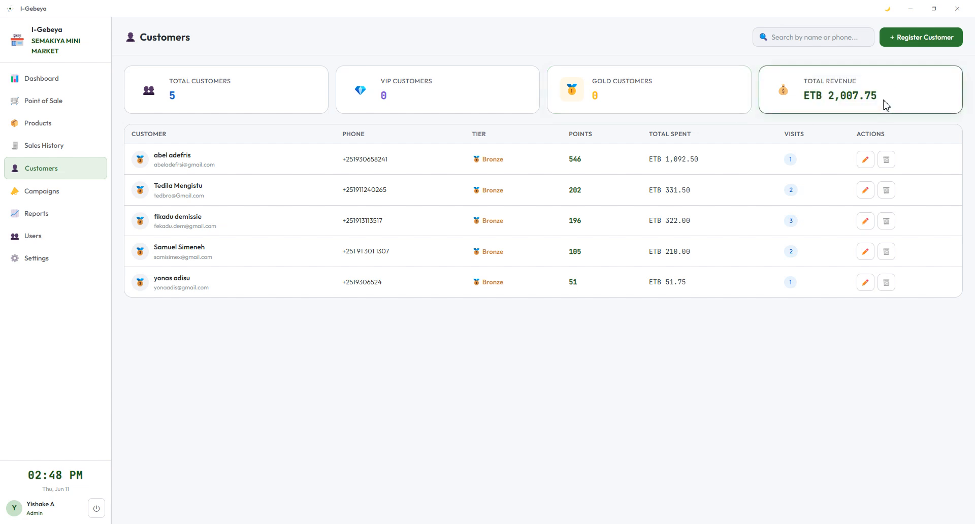
drag(885, 105, 790, 99)
click(900, 83)
double_click(850, 96)
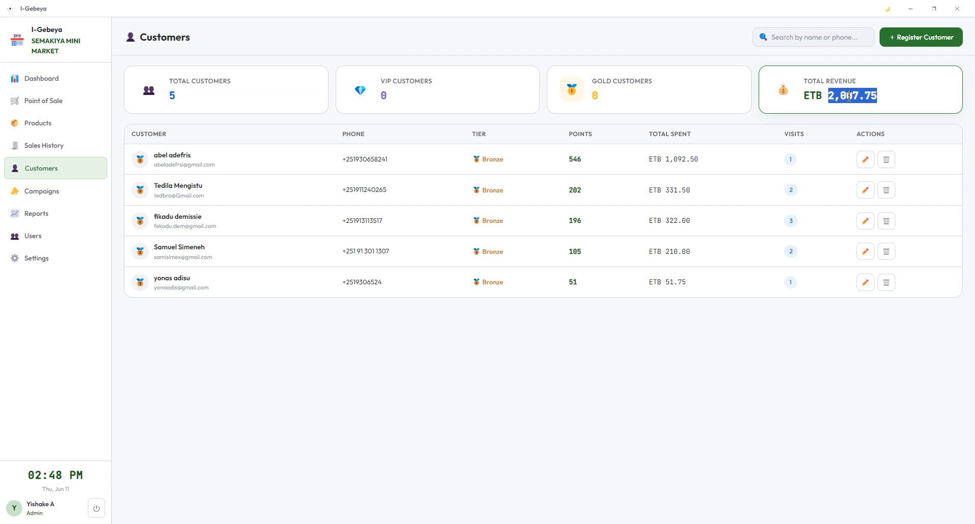
Step: Show the first and second customers' details, checking the second customer's Telegram link status
click(226, 165)
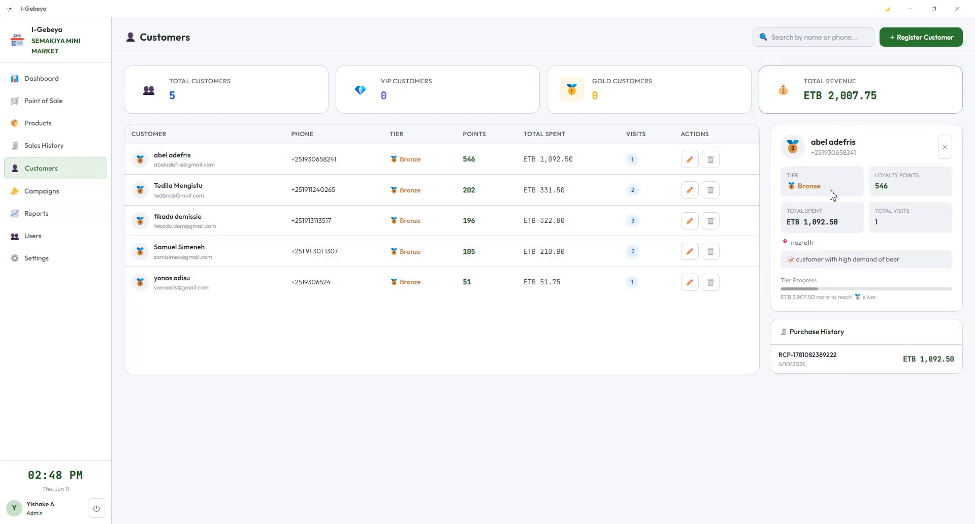
click(189, 201)
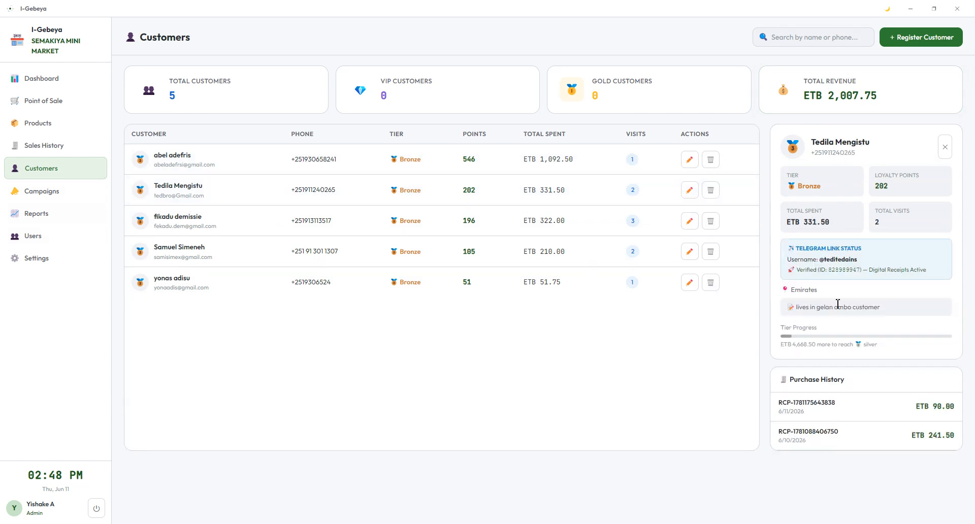
drag(940, 277, 781, 253)
click(231, 161)
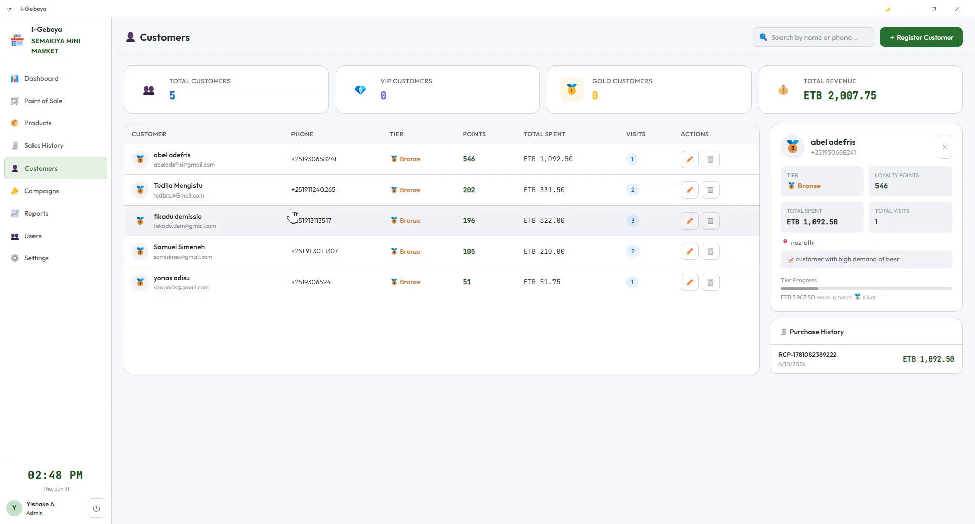
click(172, 191)
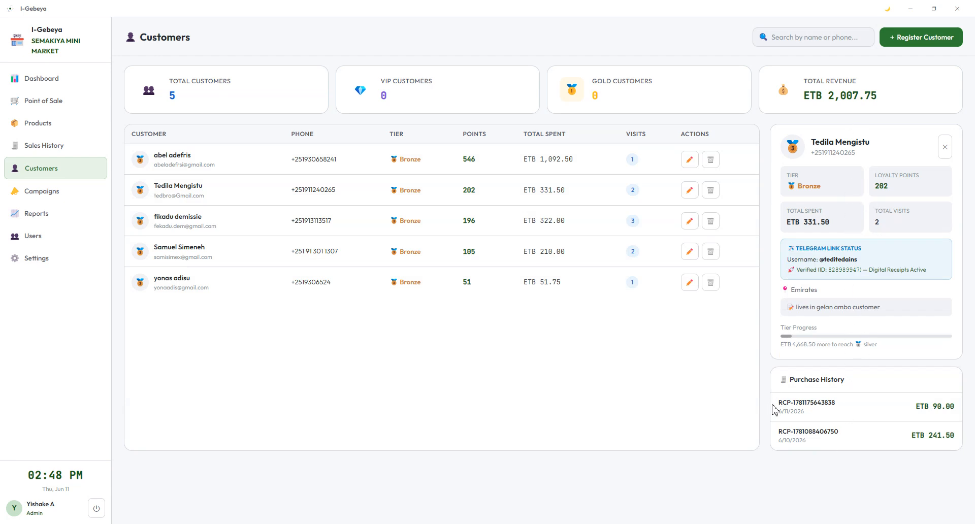
Step: Highlight the second customer's two purchase-history receipts, then open their Edit Customer form
drag(775, 407, 961, 436)
click(903, 464)
drag(851, 432, 764, 432)
click(876, 432)
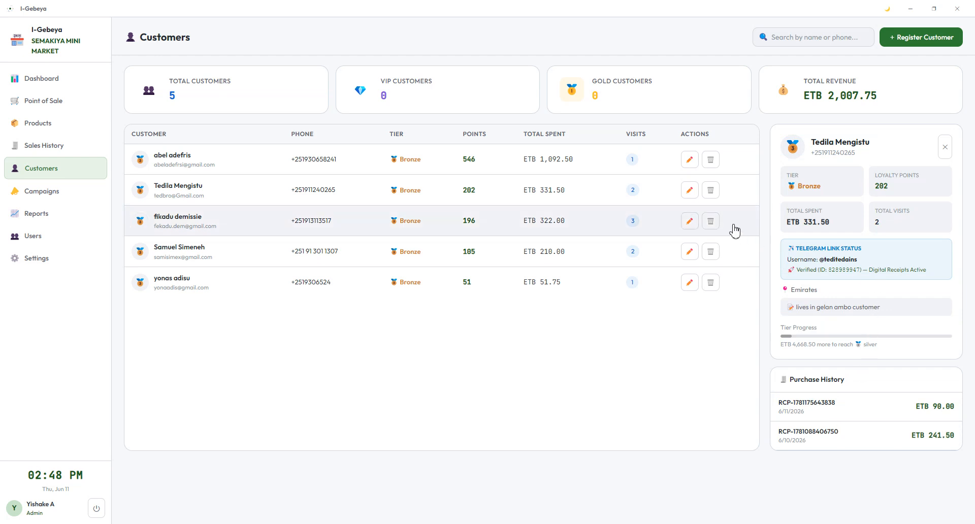
click(691, 190)
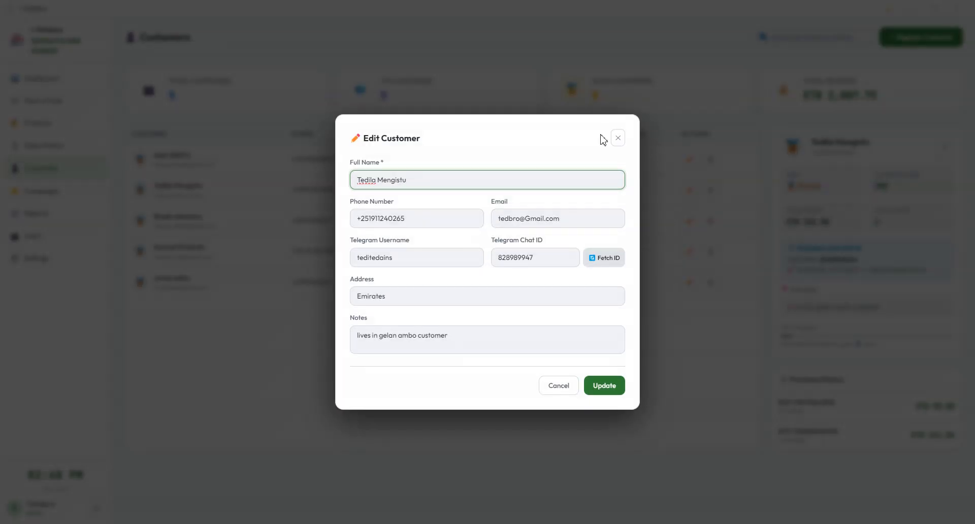
Step: Close Edit Customer unchanged, then start and cancel deleting the first customer
click(618, 139)
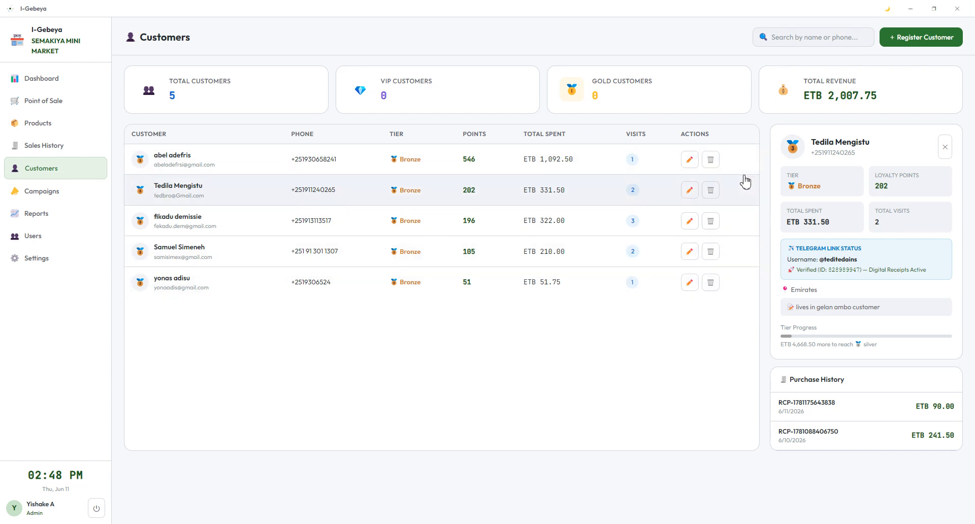
click(718, 160)
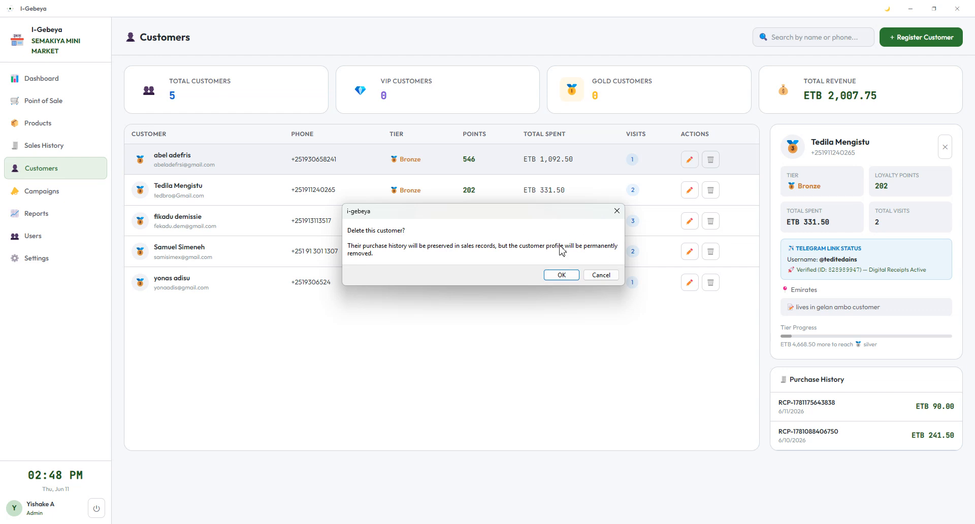
click(611, 277)
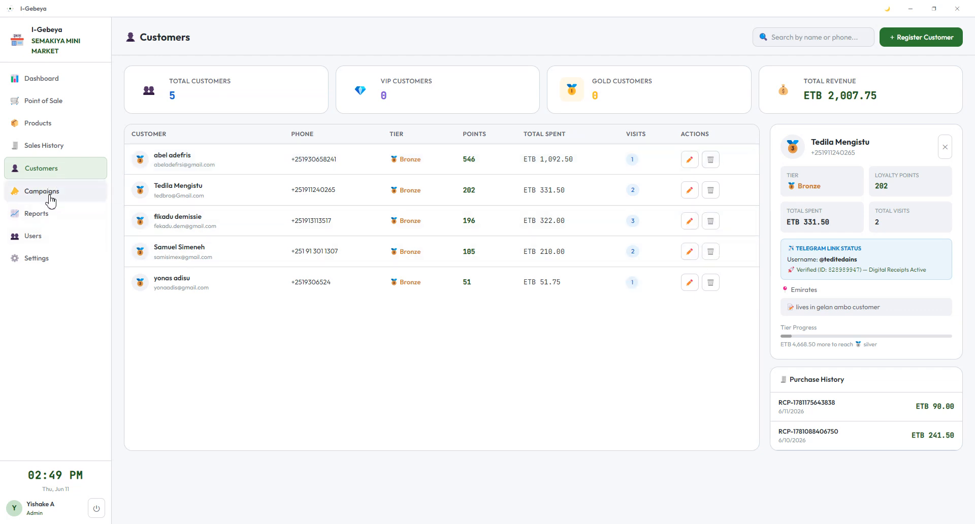
click(51, 193)
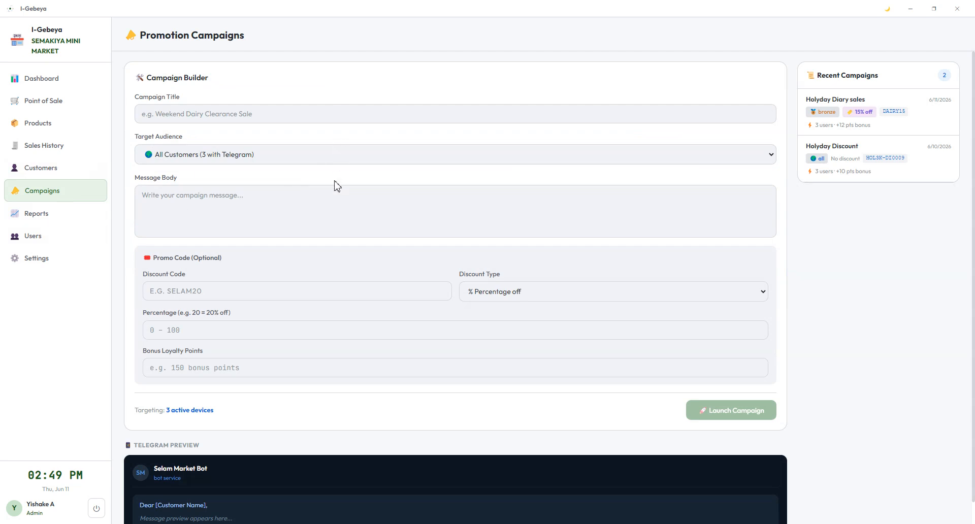
scroll(351, 238, down, 1)
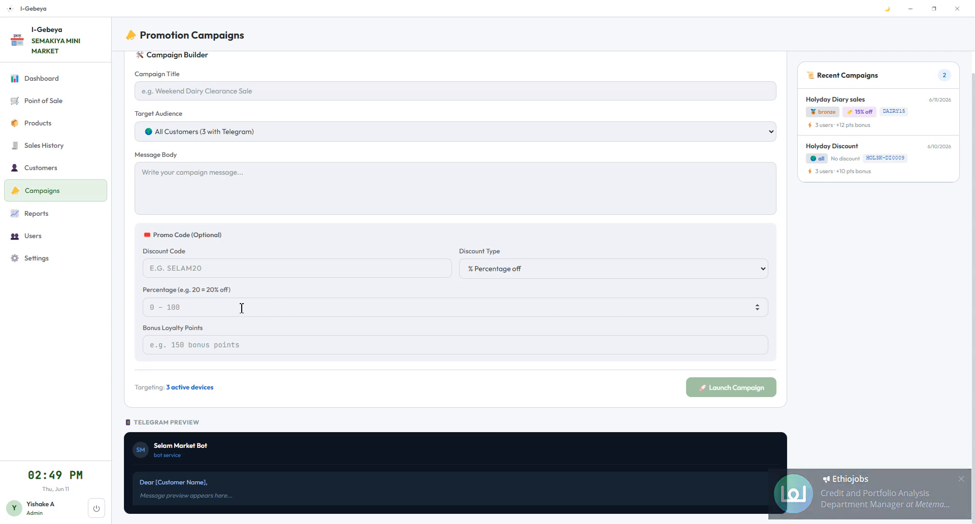
click(528, 269)
click(532, 272)
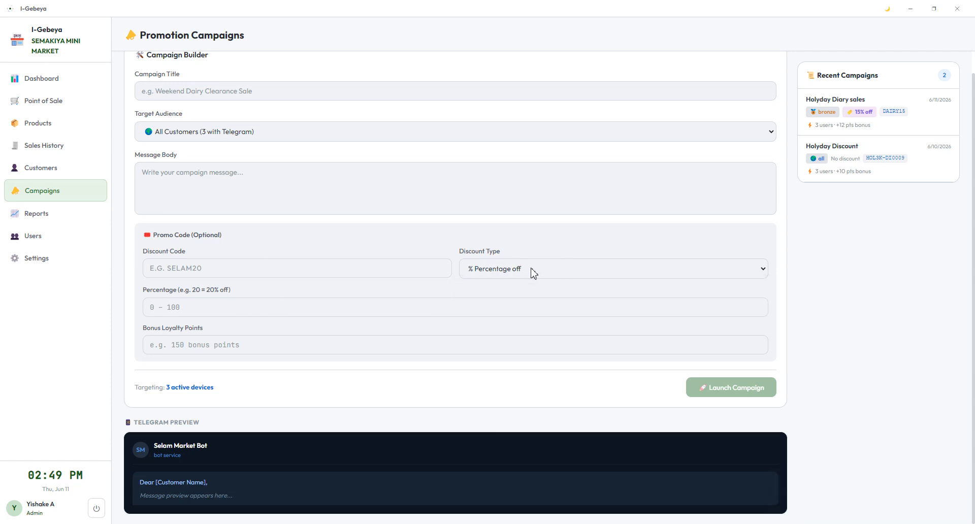
scroll(318, 246, up, 1)
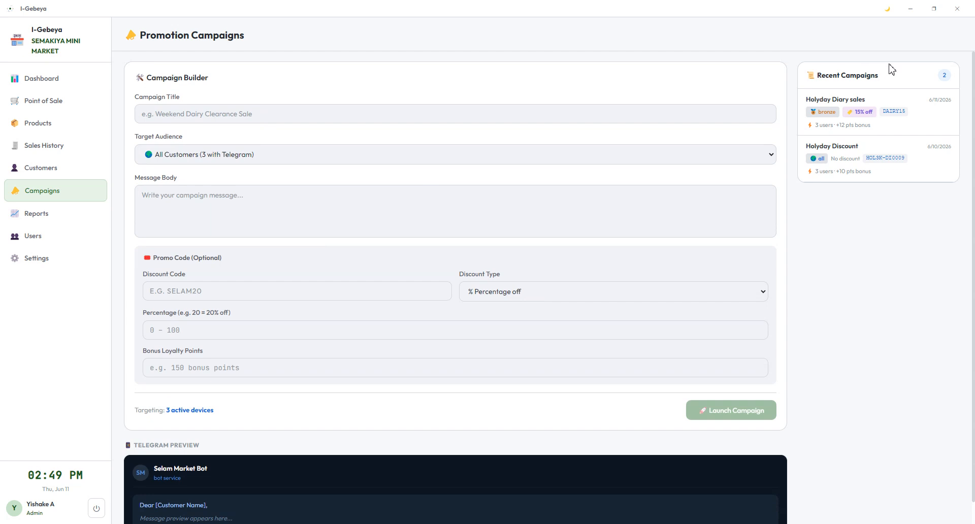
click(908, 121)
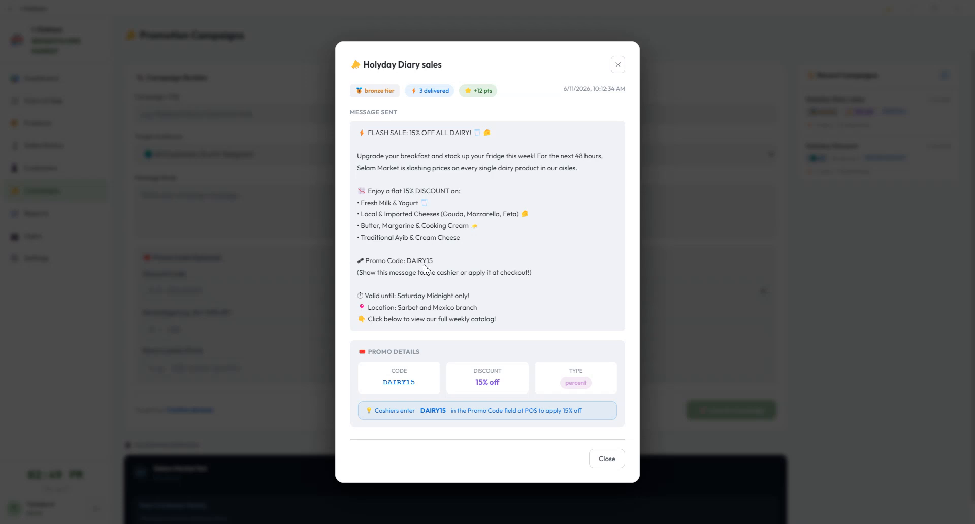
double_click(426, 261)
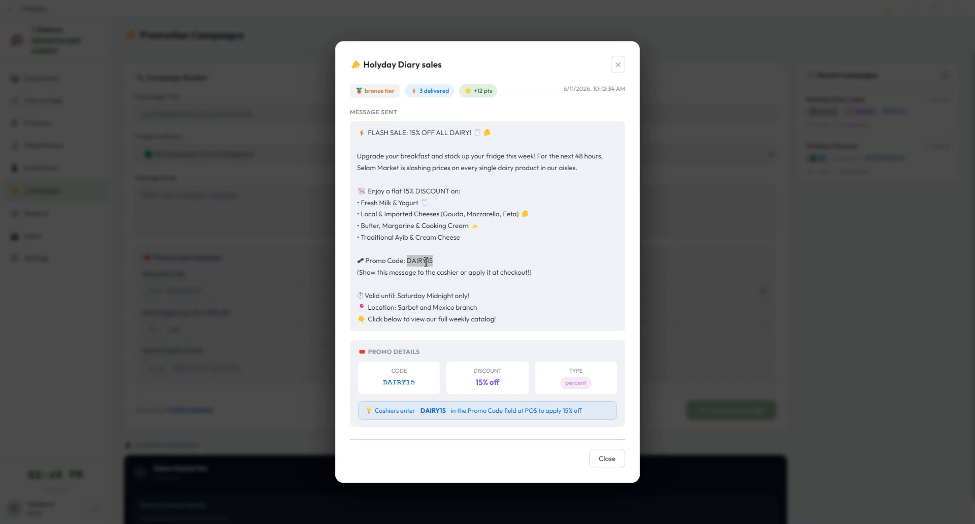
click(519, 265)
drag(500, 384, 476, 385)
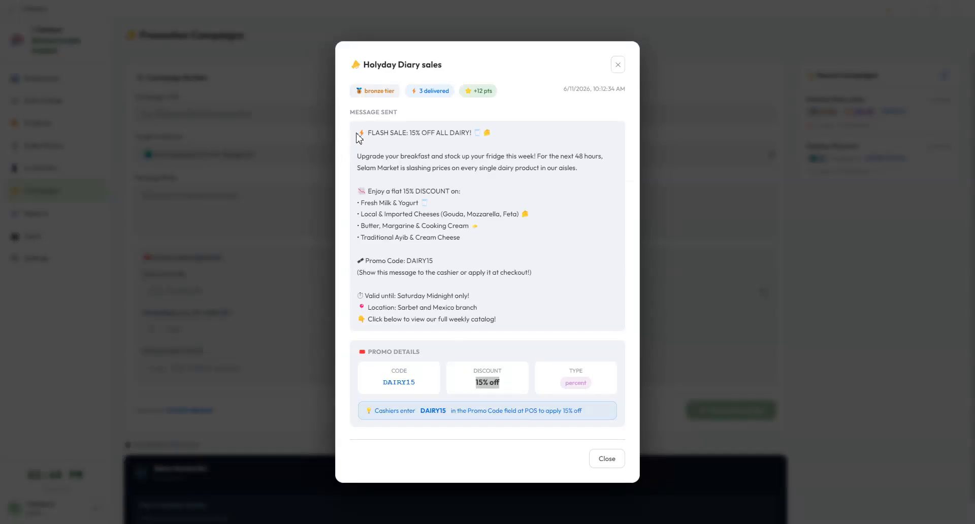
drag(359, 137, 516, 318)
click(548, 227)
drag(418, 91, 491, 98)
click(472, 109)
click(517, 101)
drag(394, 91, 351, 96)
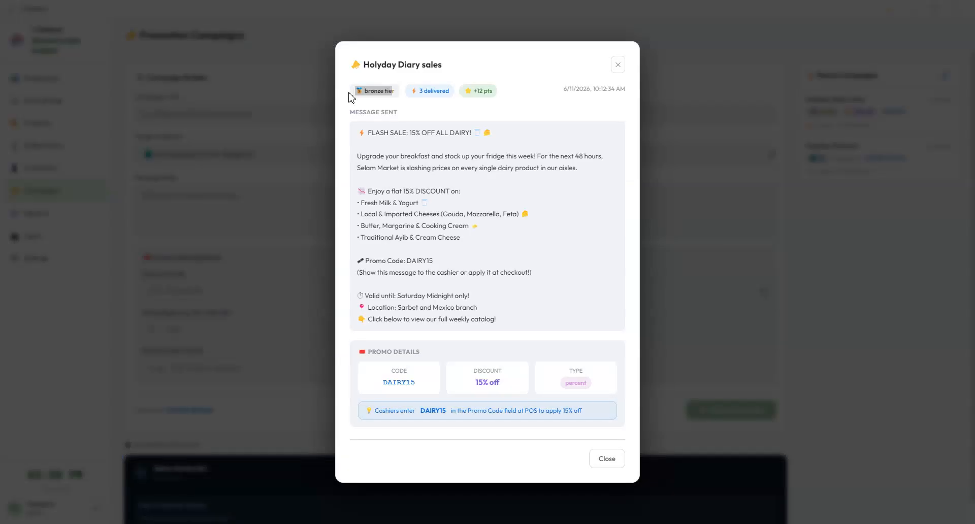
click(415, 102)
drag(511, 312, 350, 133)
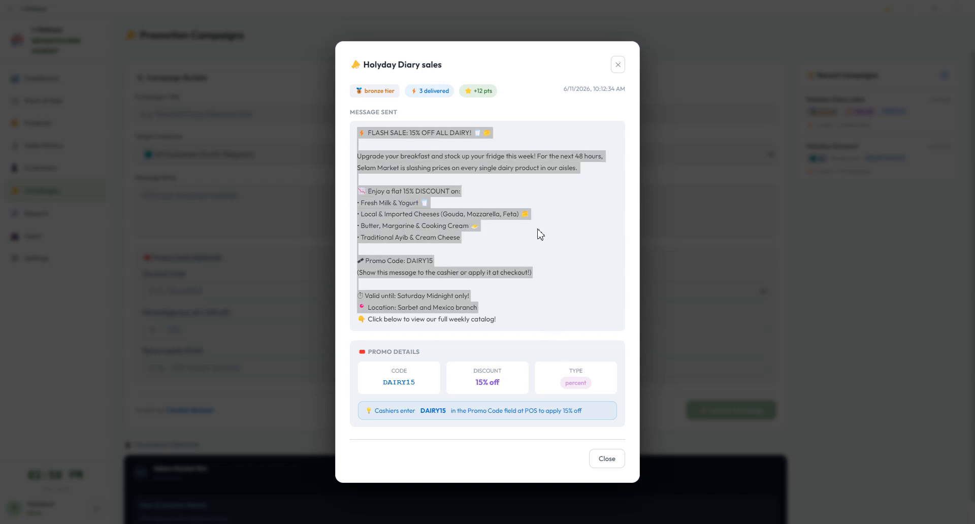
click(602, 459)
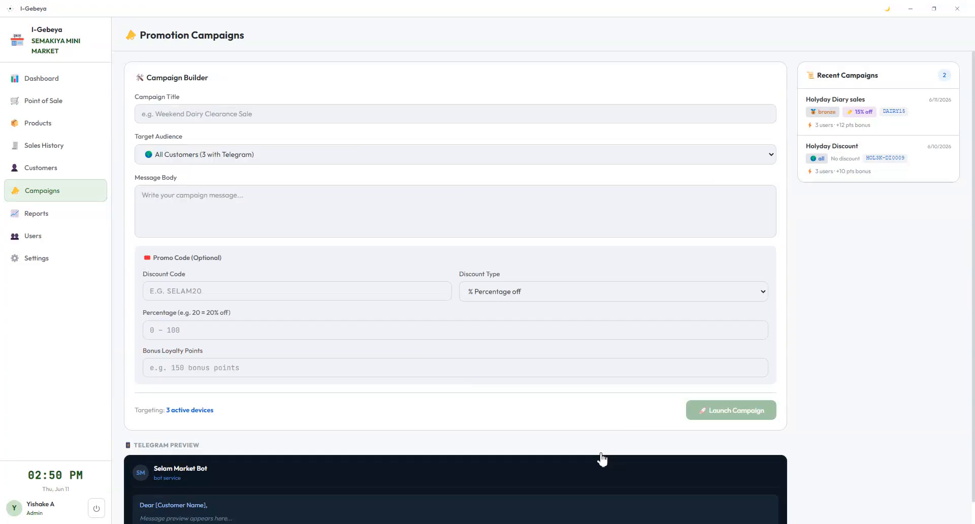
click(44, 218)
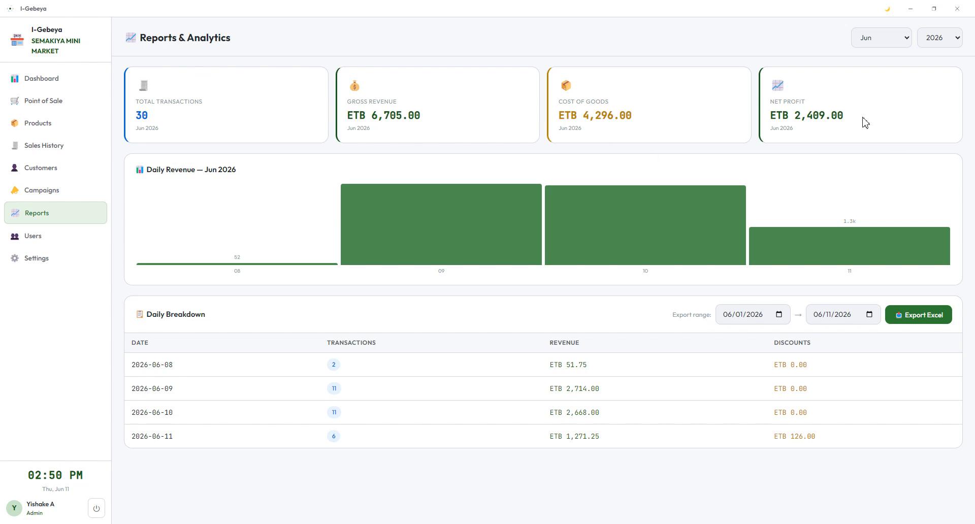
Step: Highlight the 2,409.00 net profit and total transactions figures, then go to User Management
drag(845, 116, 795, 117)
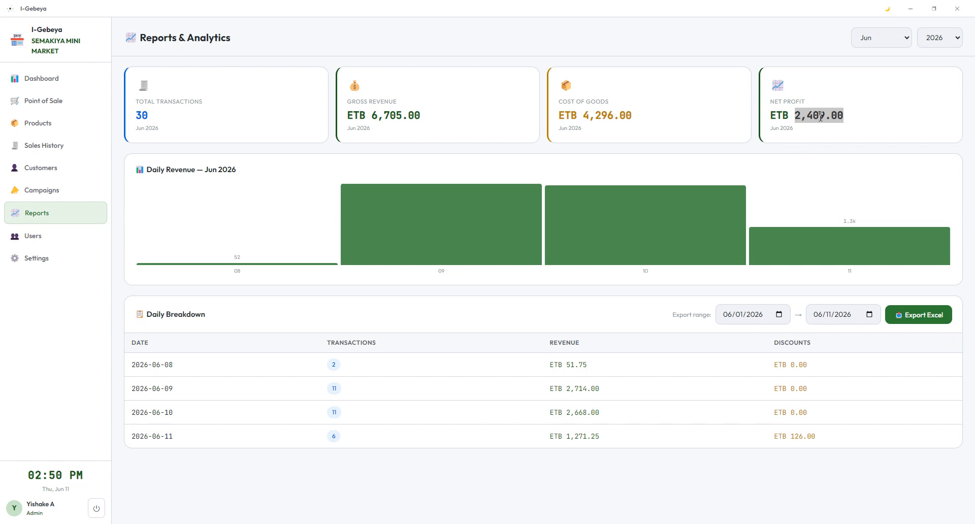
drag(167, 144, 133, 106)
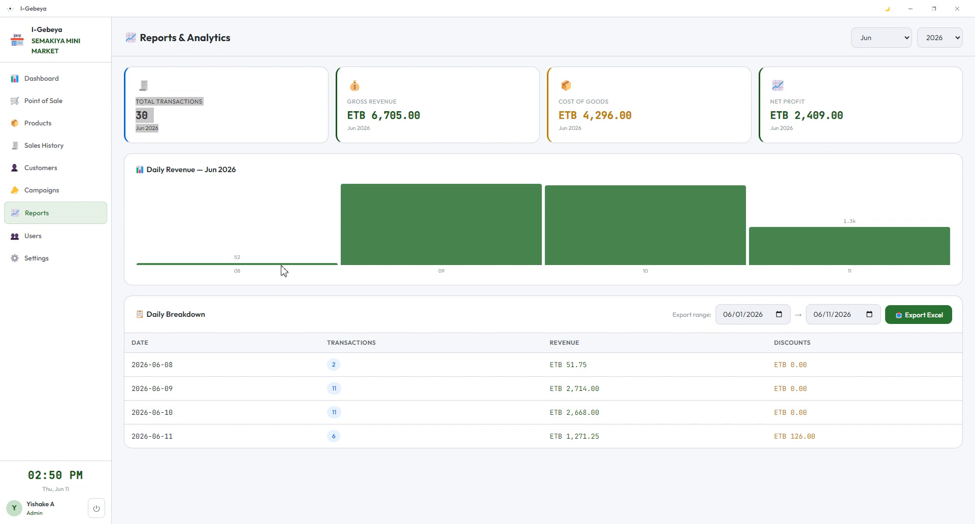
mouse_move(621, 250)
click(74, 242)
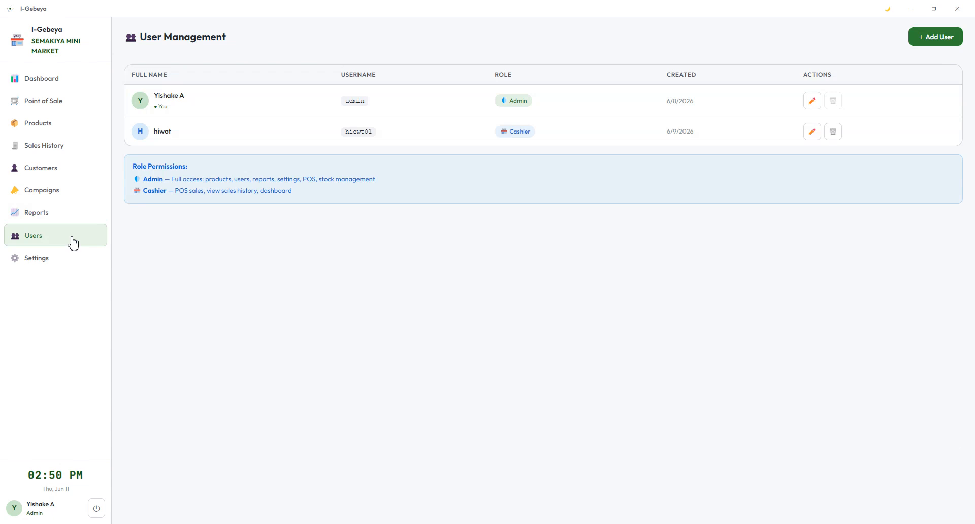
Step: Highlight the Admin role's permission description in Role Permissions, then clear the highlight
drag(393, 181, 145, 177)
click(311, 197)
Step: Open Settings and switch between dark and light theme several times, ending in light mode
click(60, 263)
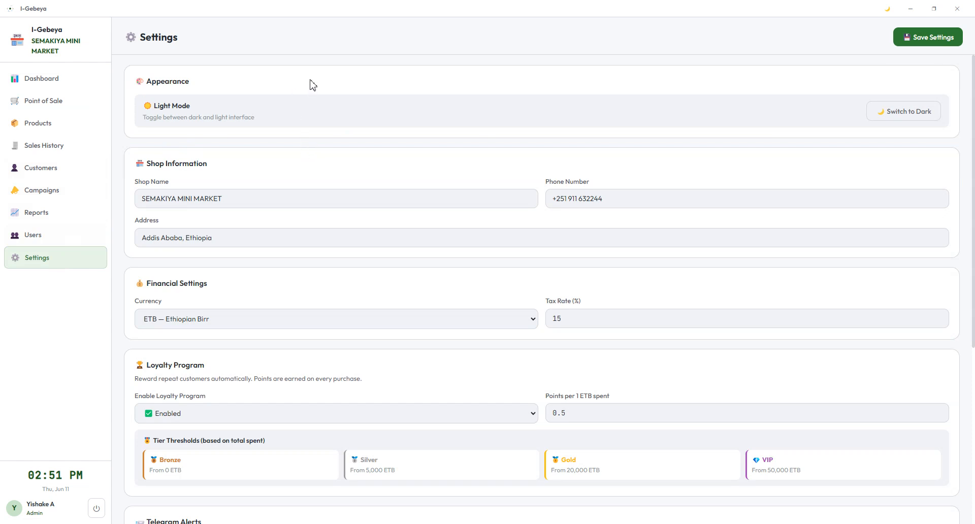
click(924, 118)
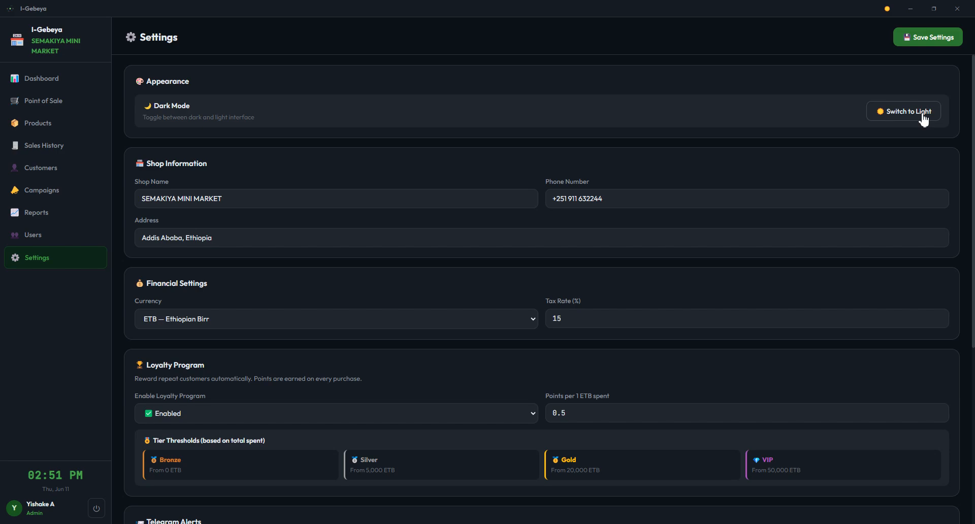
click(923, 118)
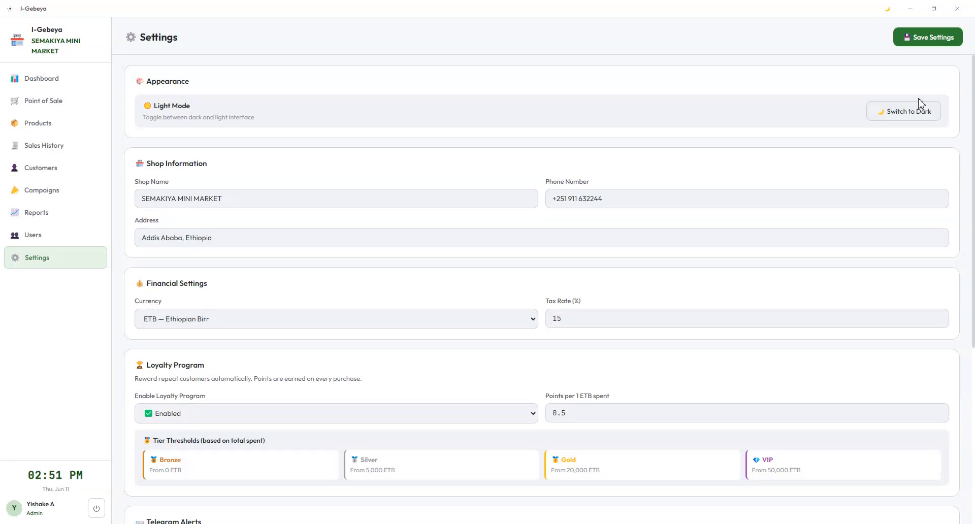
click(887, 12)
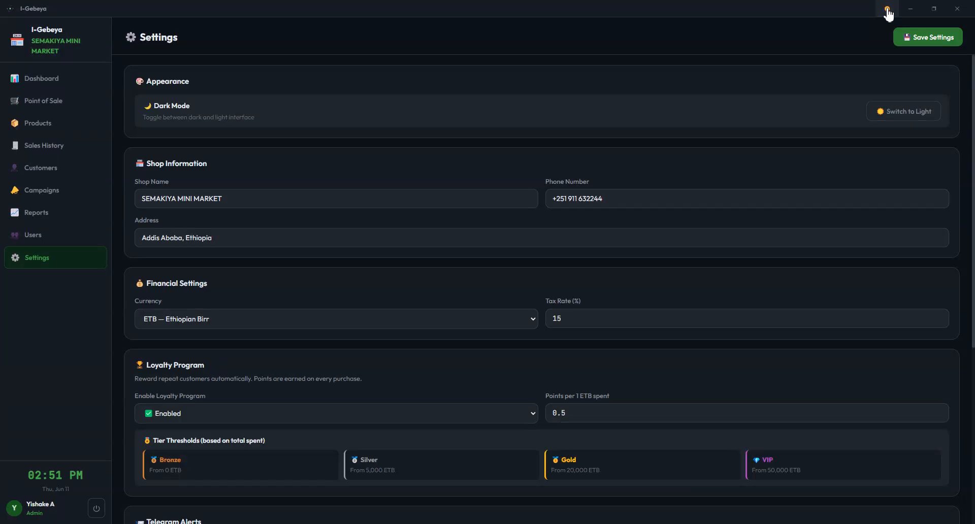
click(888, 12)
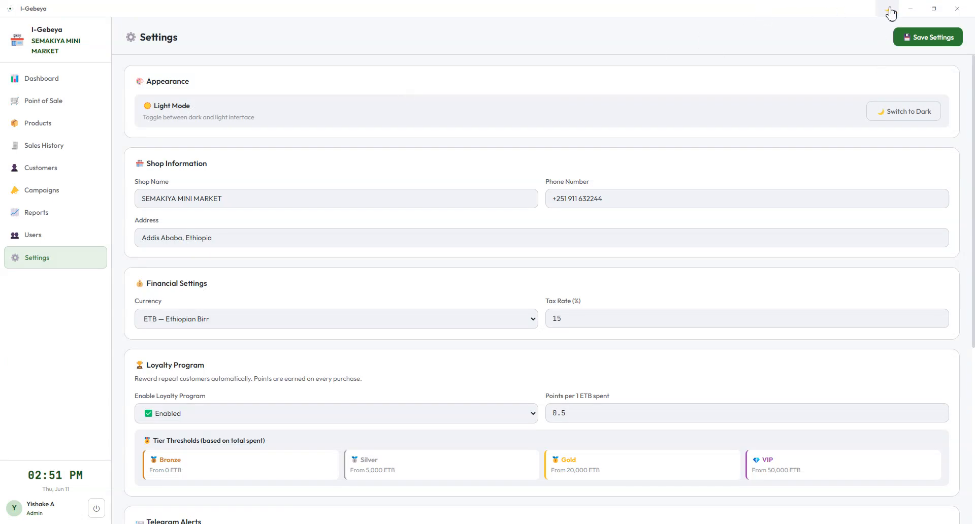
click(889, 10)
click(889, 10)
Step: Highlight the shop name and phone number values in the shop information
scroll(457, 196, down, 2)
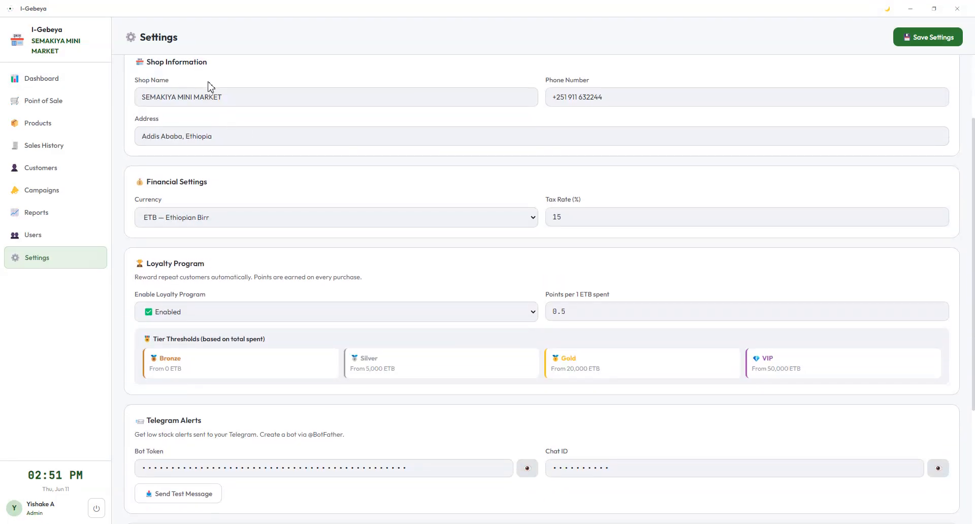
drag(222, 97, 98, 94)
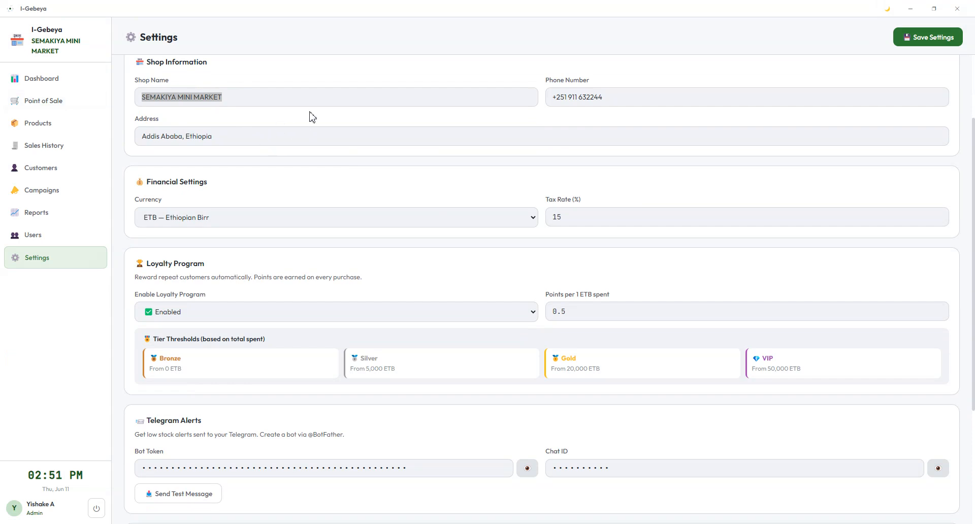
drag(630, 98, 388, 102)
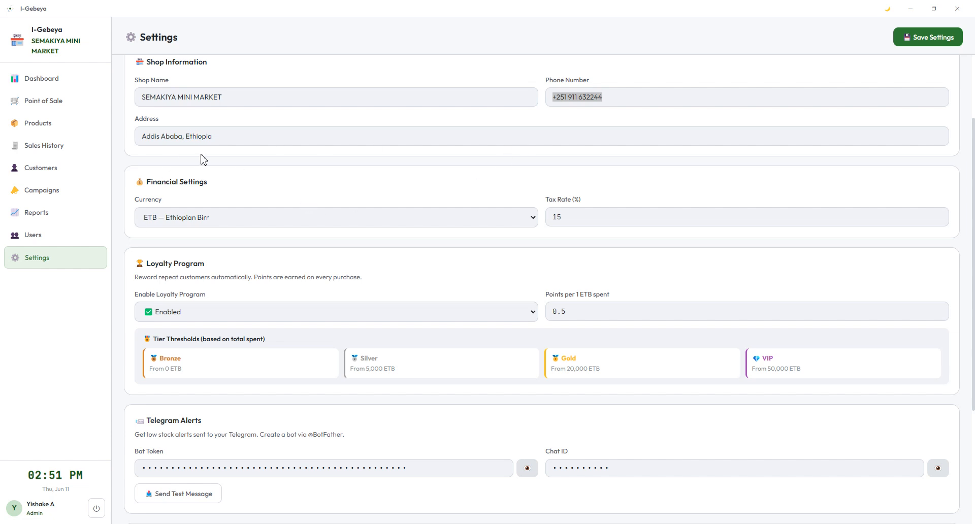
Step: Check the currency choices while keeping ETB, and nudge the tax rate to 15.1 and back to 15
click(239, 225)
click(238, 225)
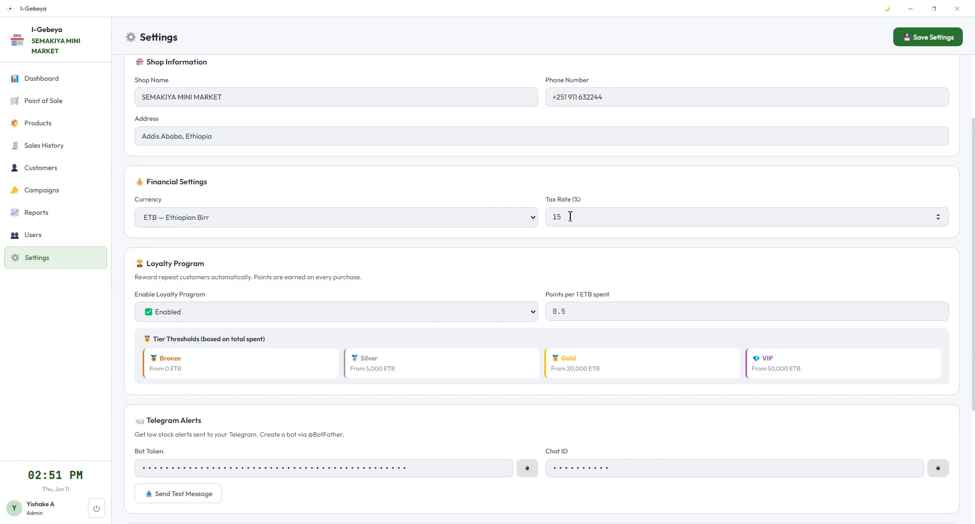
click(516, 220)
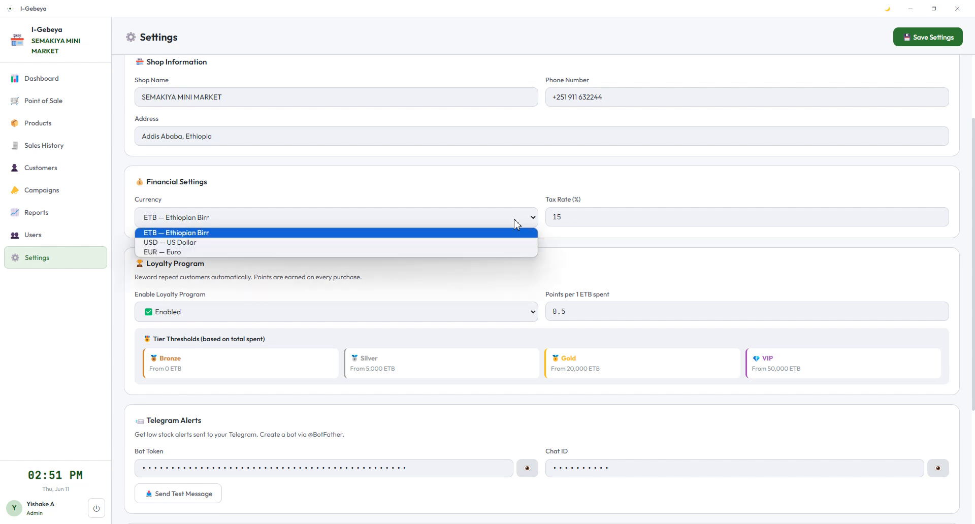
click(516, 223)
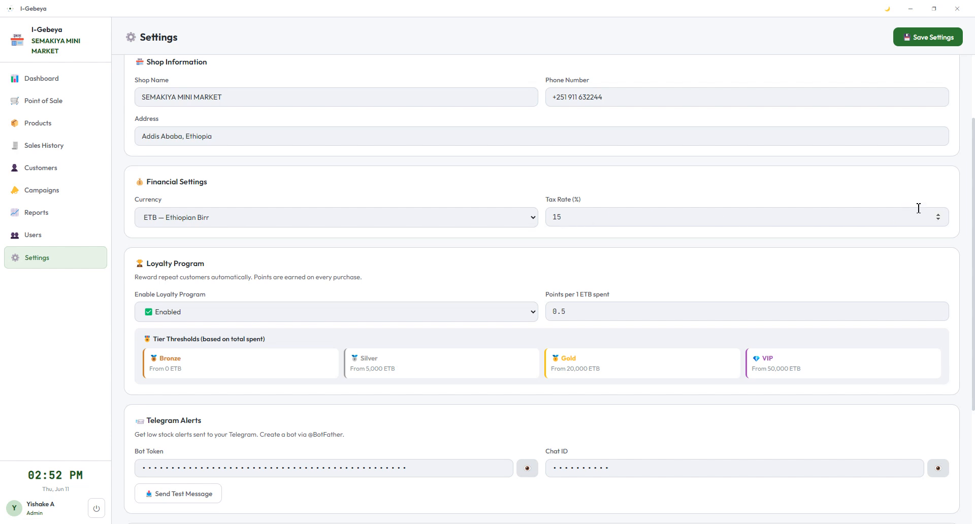
click(938, 215)
click(938, 219)
scroll(211, 299, down, 2)
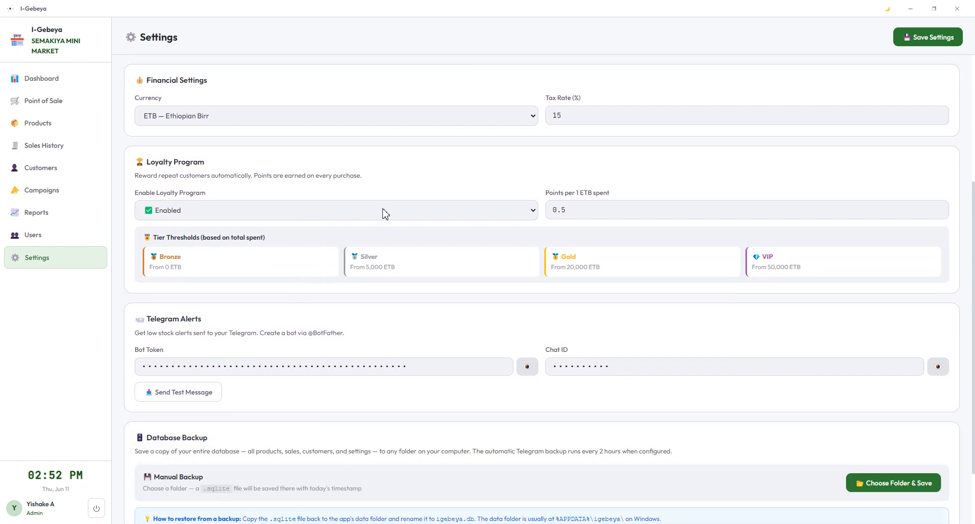
click(385, 213)
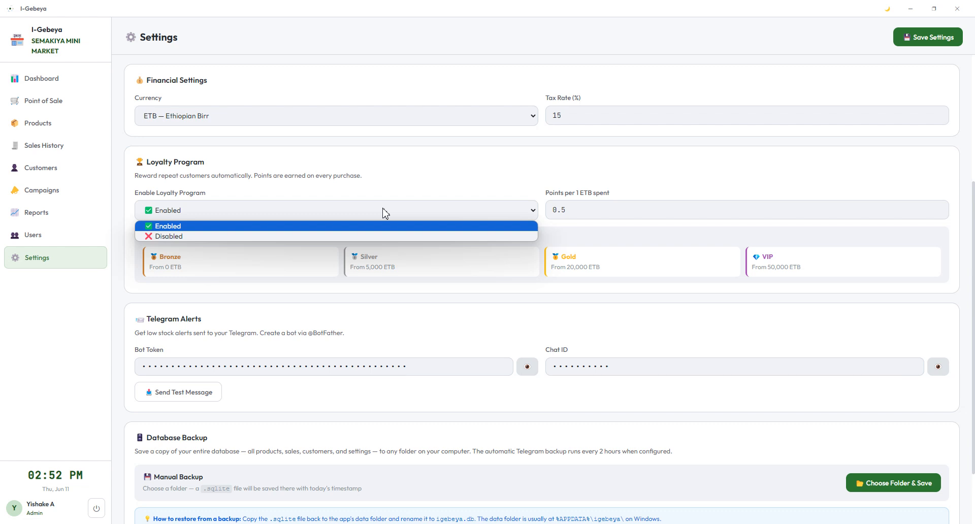
click(383, 212)
click(383, 212)
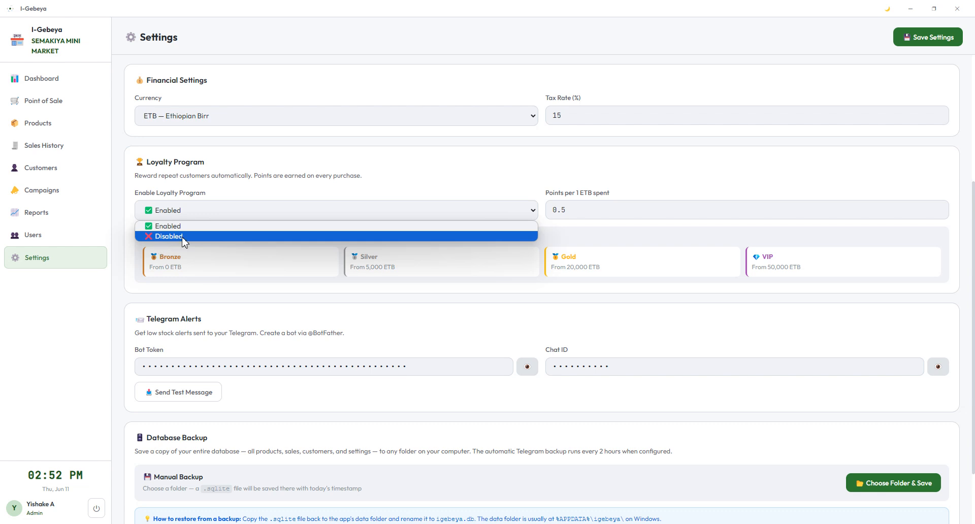
click(237, 213)
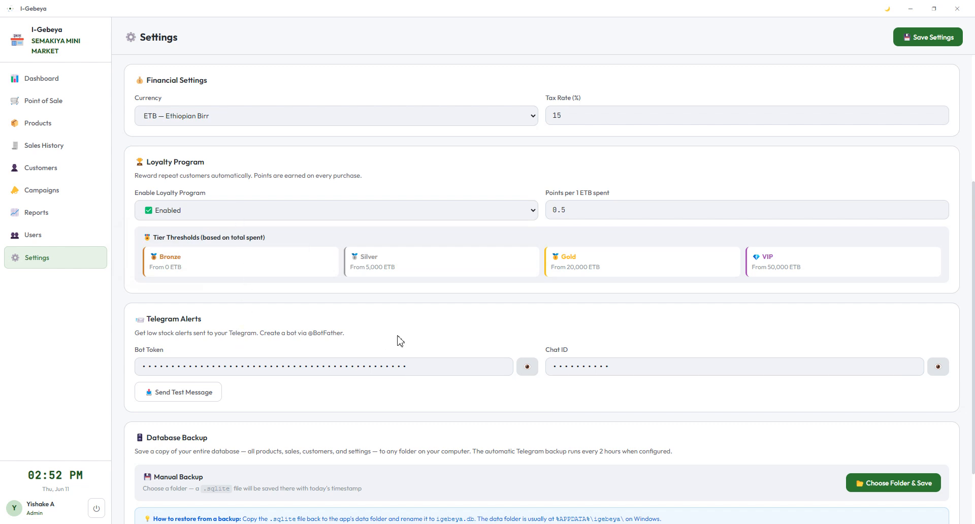
scroll(278, 394, down, 1)
scroll(278, 390, down, 1)
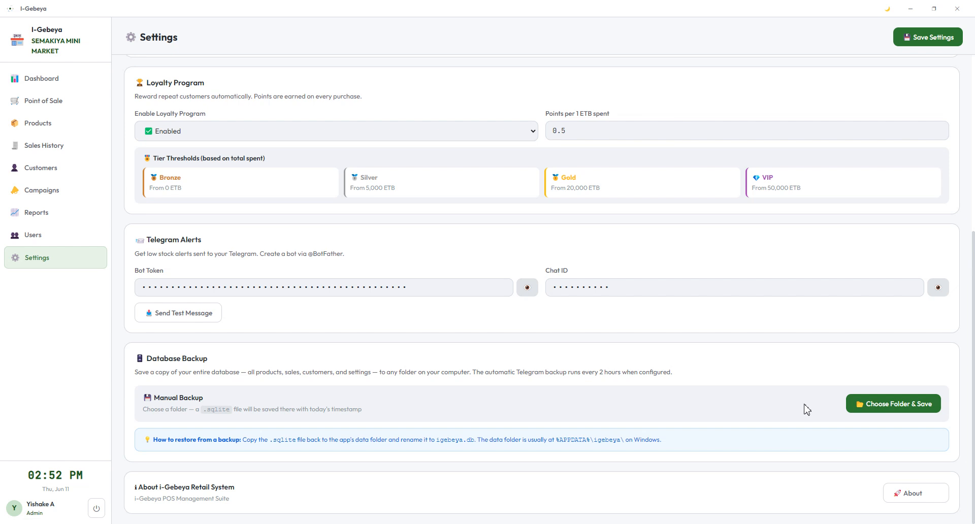
Step: Cancel a manual database backup, view the About window, then return to the Dashboard
click(899, 409)
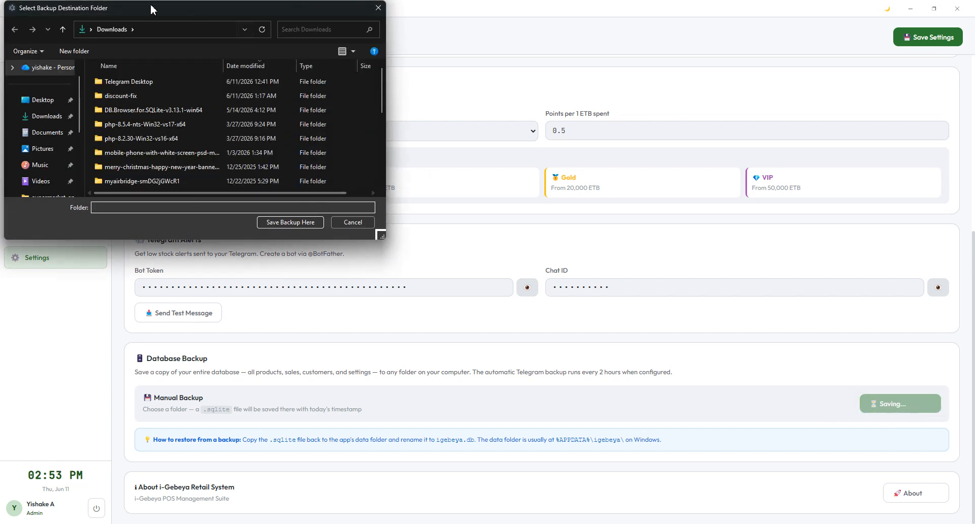
click(360, 224)
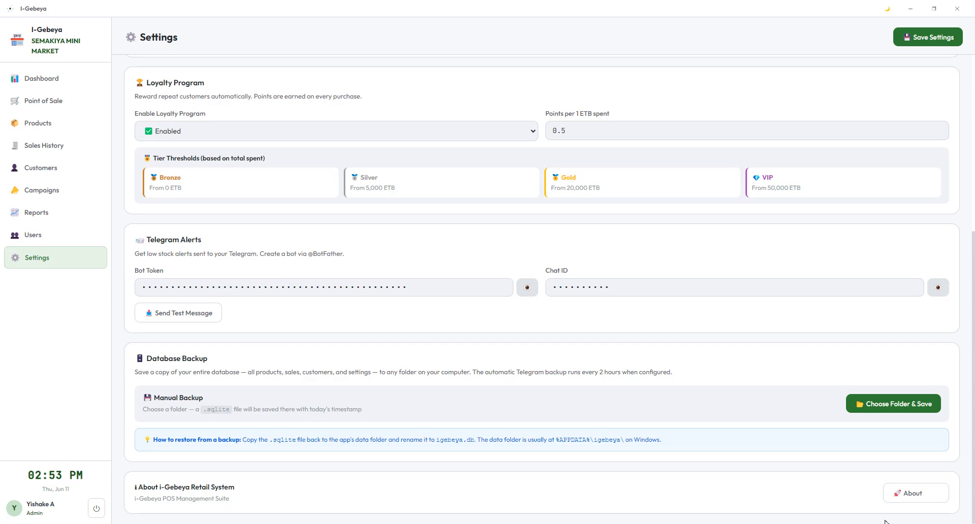
click(908, 493)
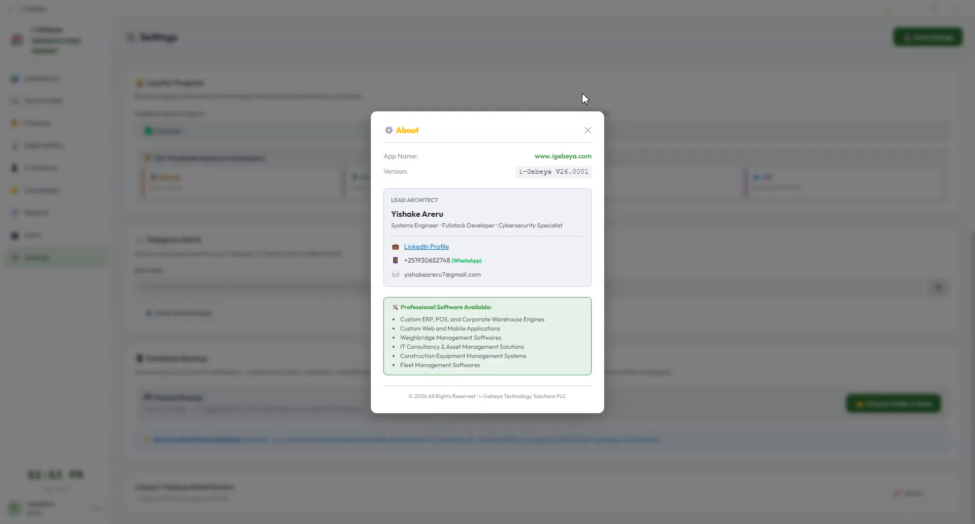
click(588, 131)
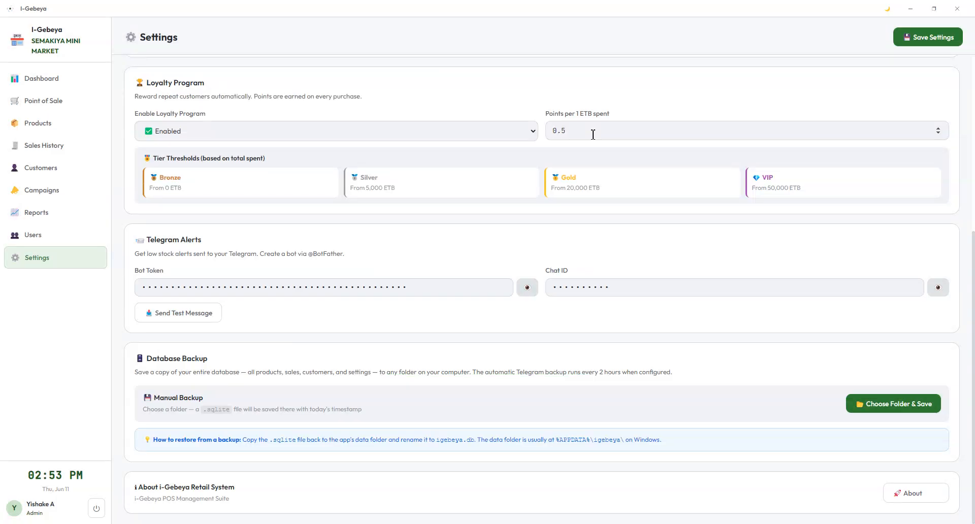
click(62, 81)
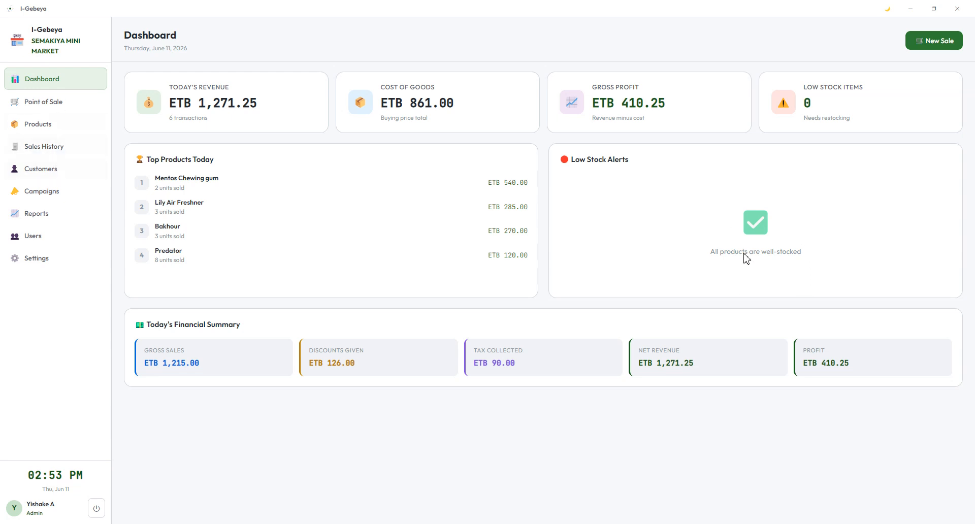
Step: In Point of Sale, build a cart of 7 Mentos Chewing gum, removing Lily Air Freshner
click(49, 105)
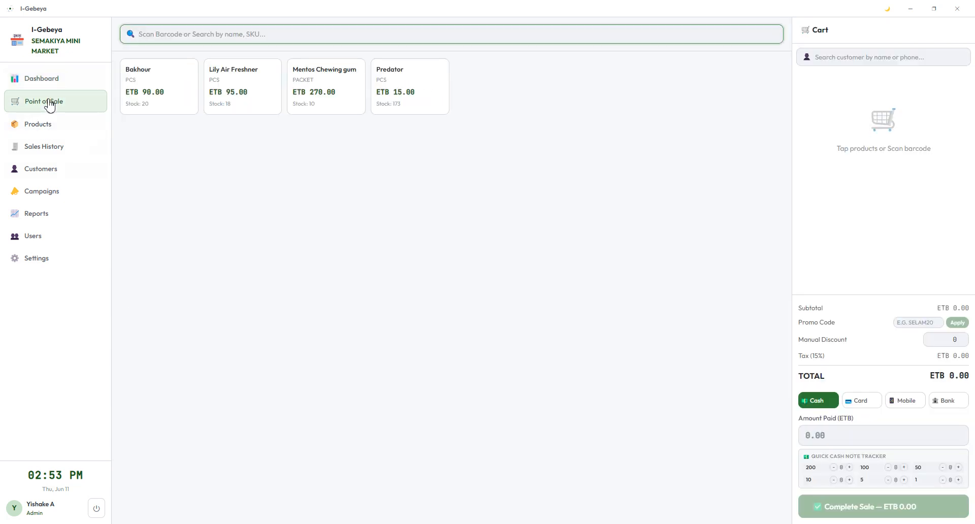
click(245, 83)
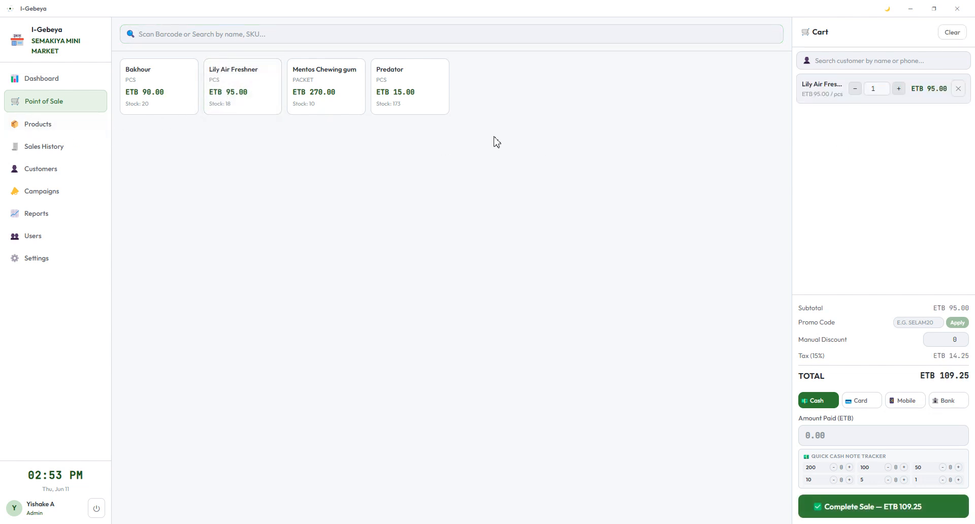
click(344, 85)
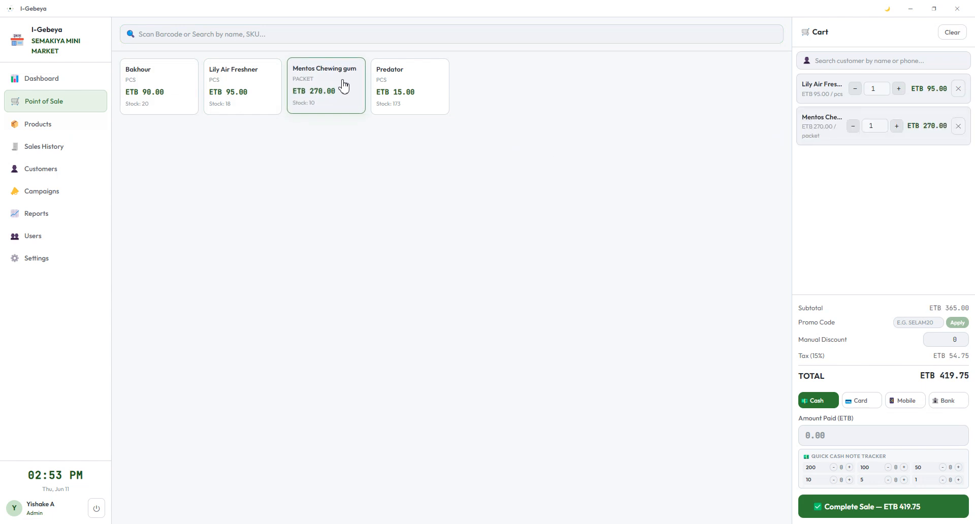
click(958, 92)
click(875, 95)
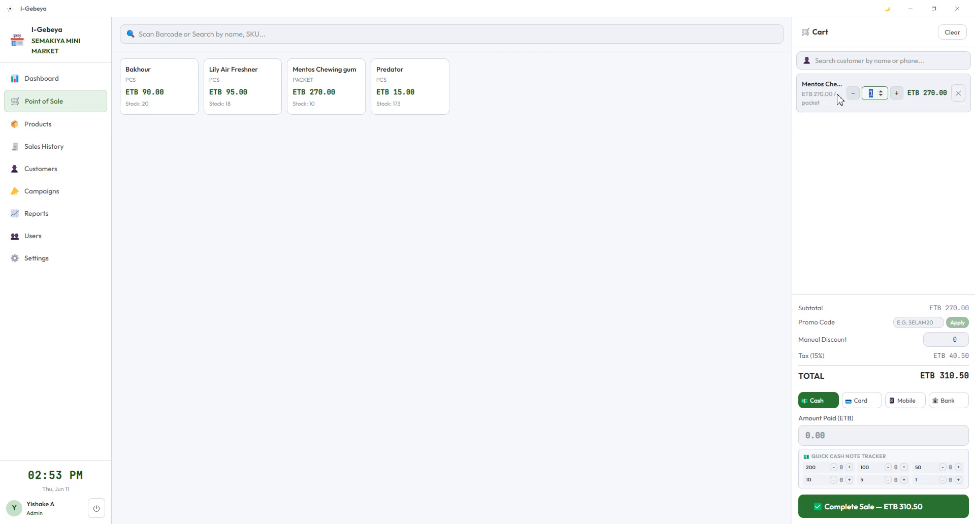
text(7)
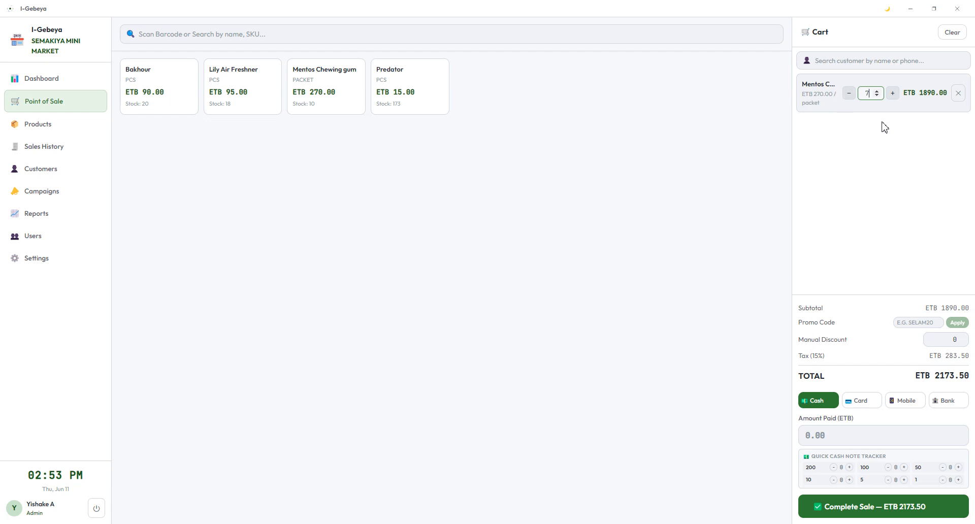
Step: Enter 2200 cash received in 200 notes, leaving ETB 26.50 change
click(844, 438)
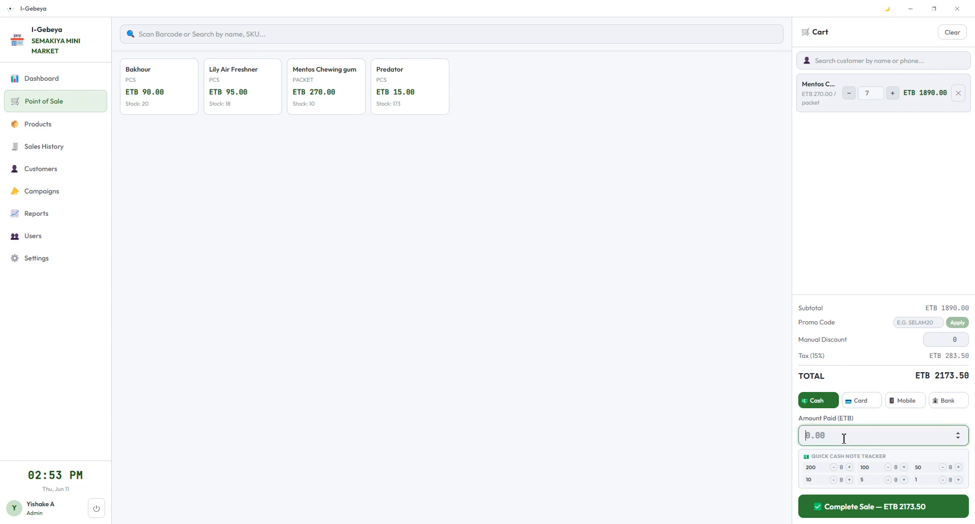
click(850, 468)
click(849, 468)
click(849, 468)
click(850, 467)
click(849, 468)
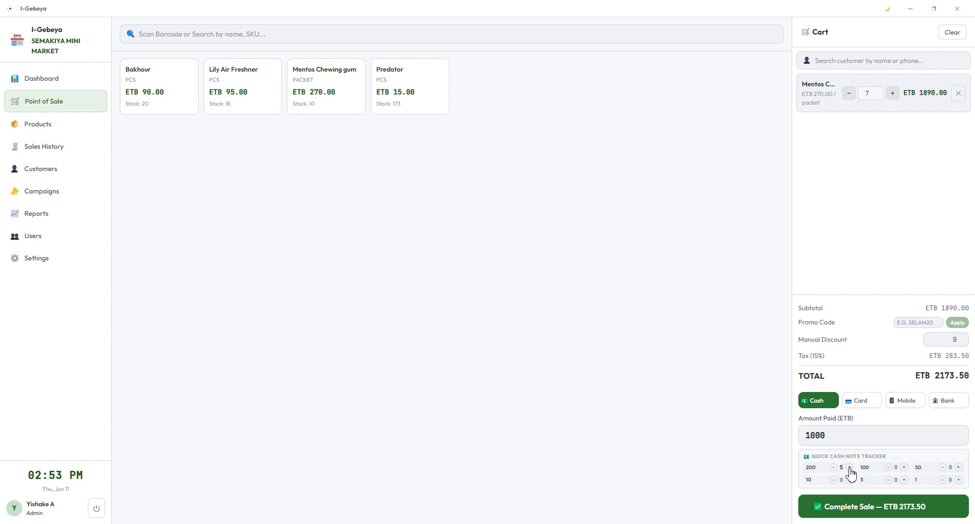
click(849, 467)
click(849, 468)
click(849, 468)
click(849, 468)
click(849, 468)
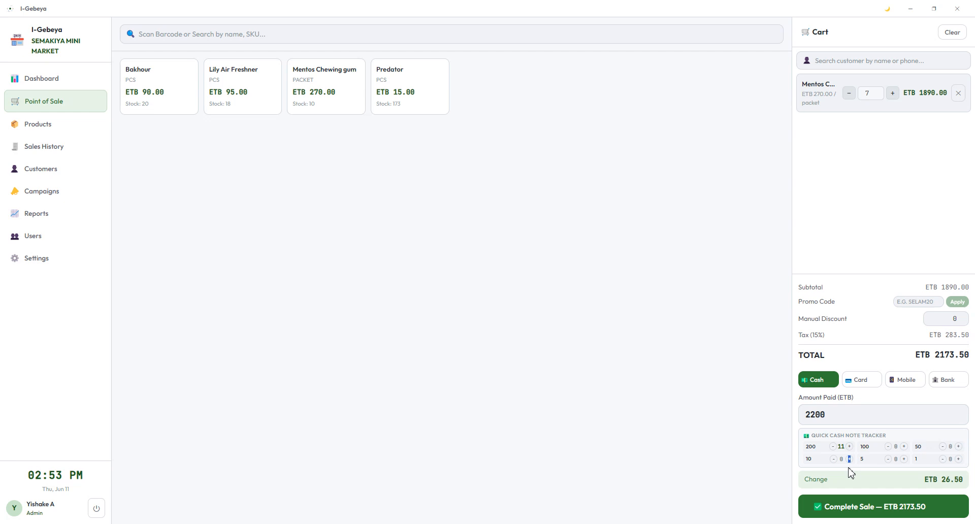
click(850, 447)
click(833, 446)
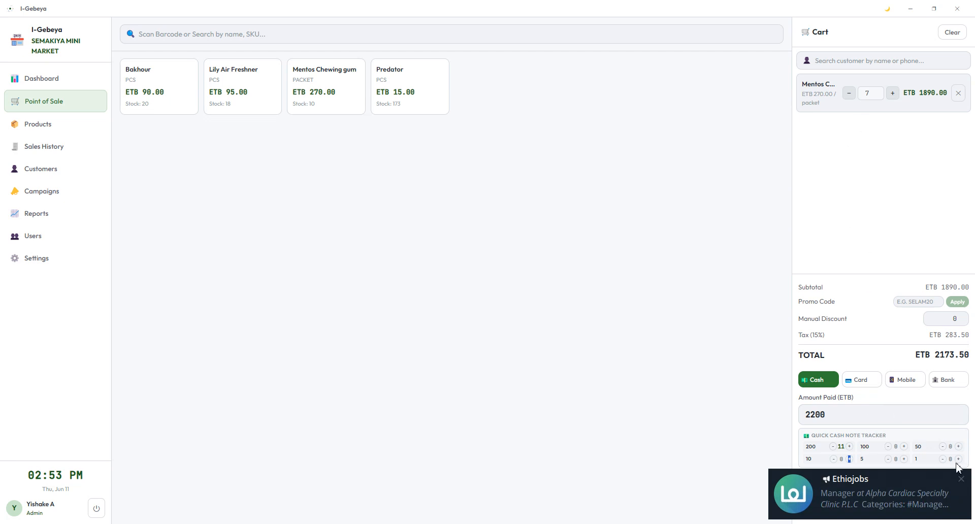
click(961, 480)
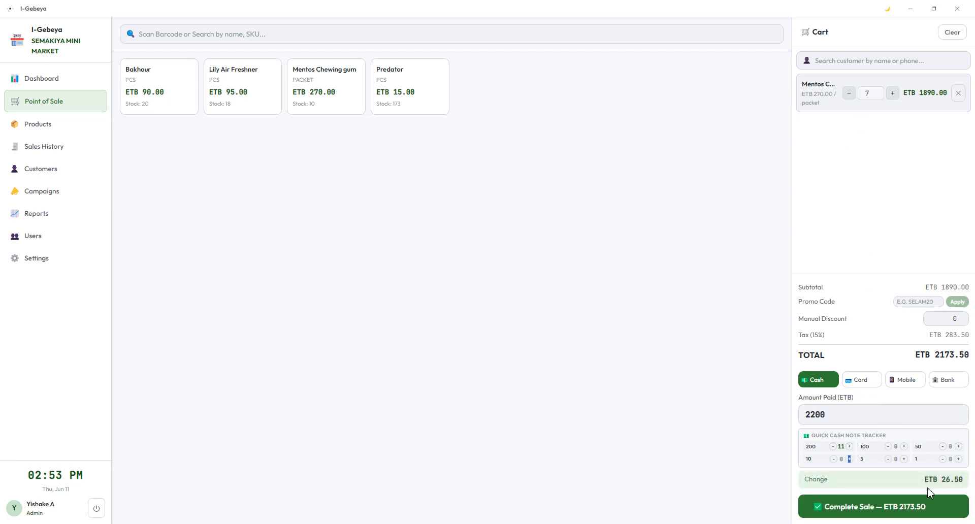
Step: Complete and confirm the ETB 2173.50 sale, close the receipt, and open the Products list
click(869, 515)
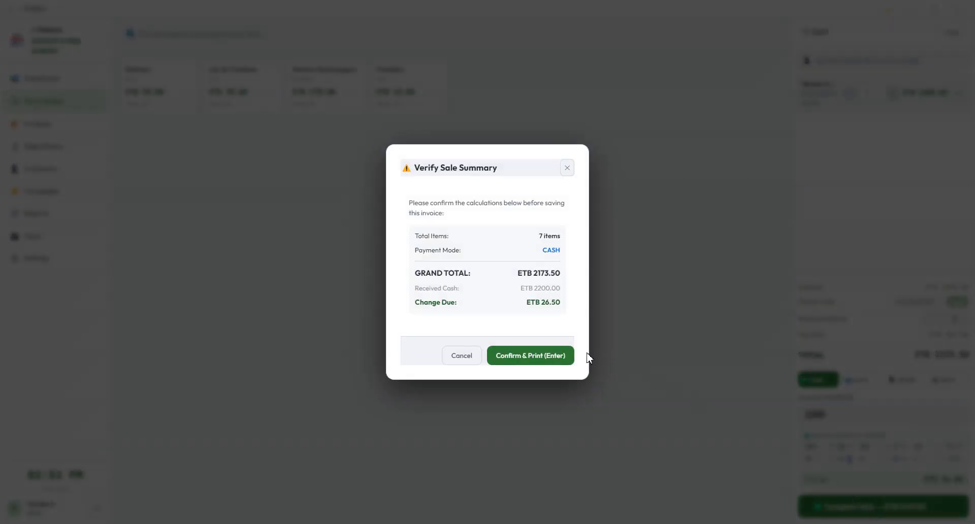
click(558, 357)
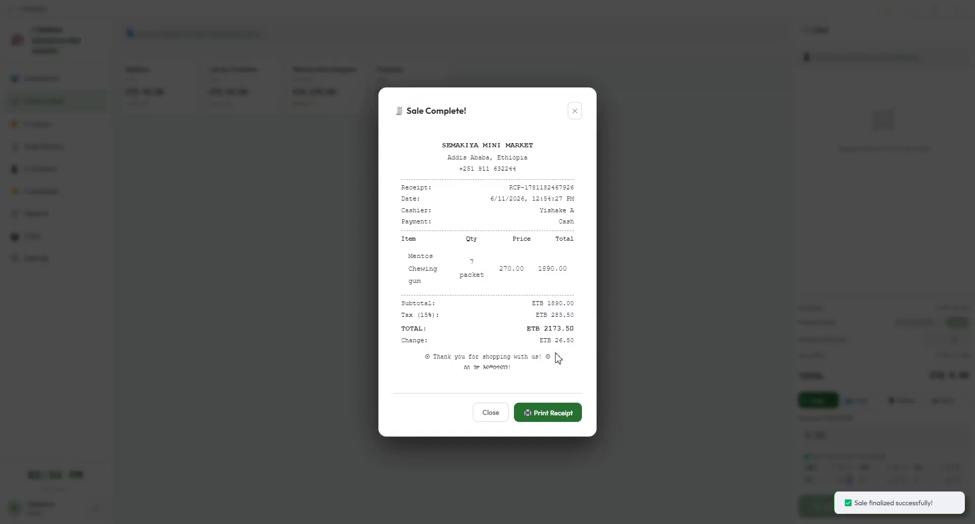
click(556, 411)
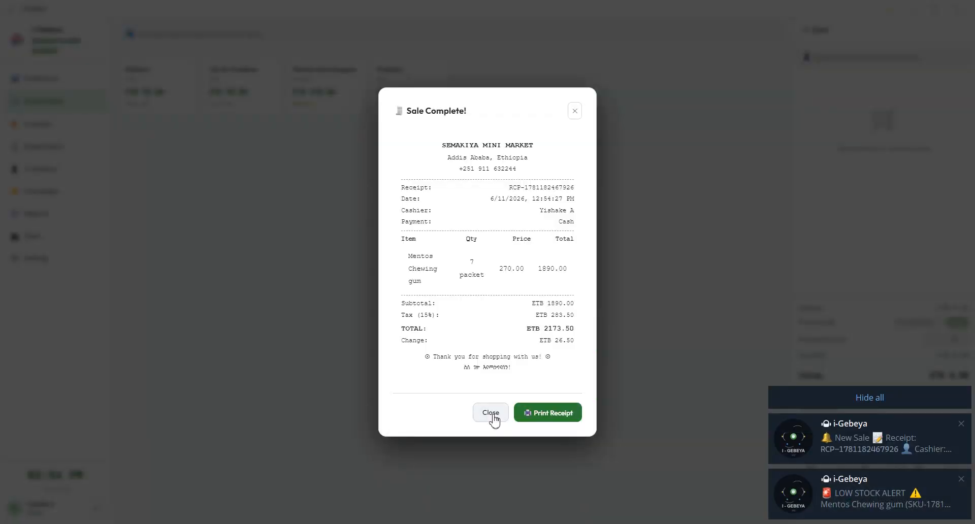
click(493, 418)
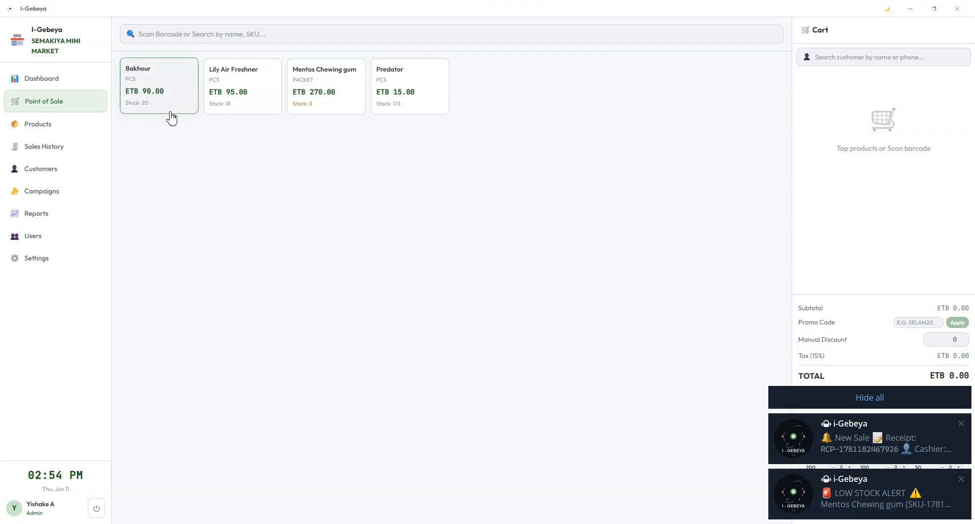
click(54, 129)
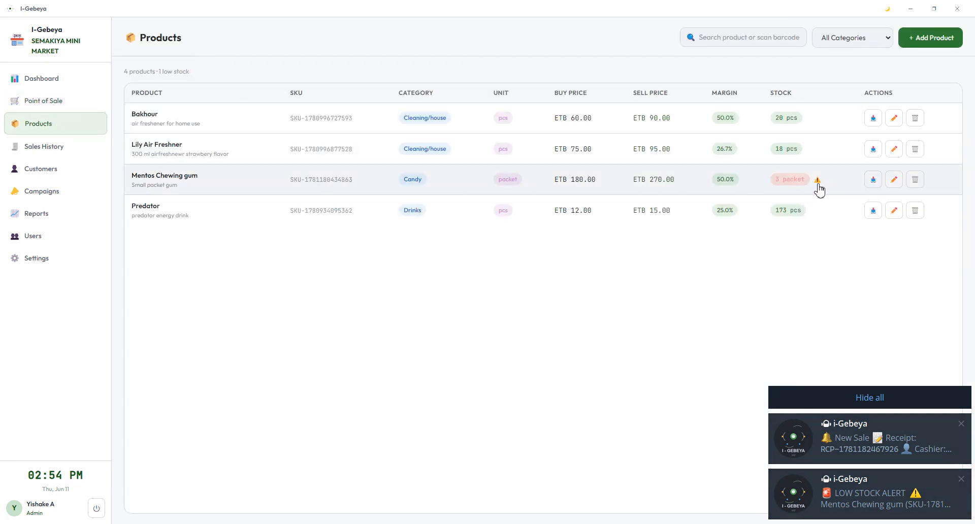
Step: Read the Mentos low-stock alert in the Telegram bot chat, then return to the I-Gebeya Dashboard
click(861, 489)
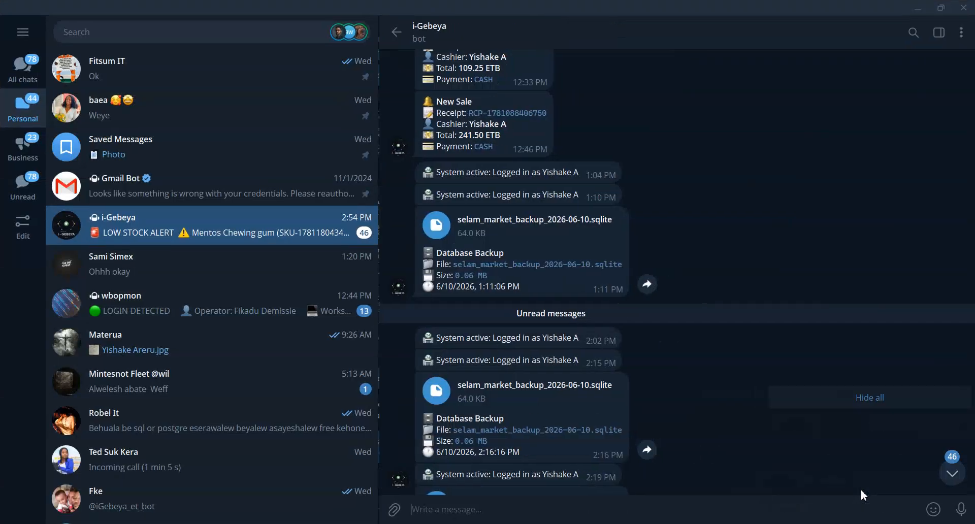
scroll(730, 429, down, 8)
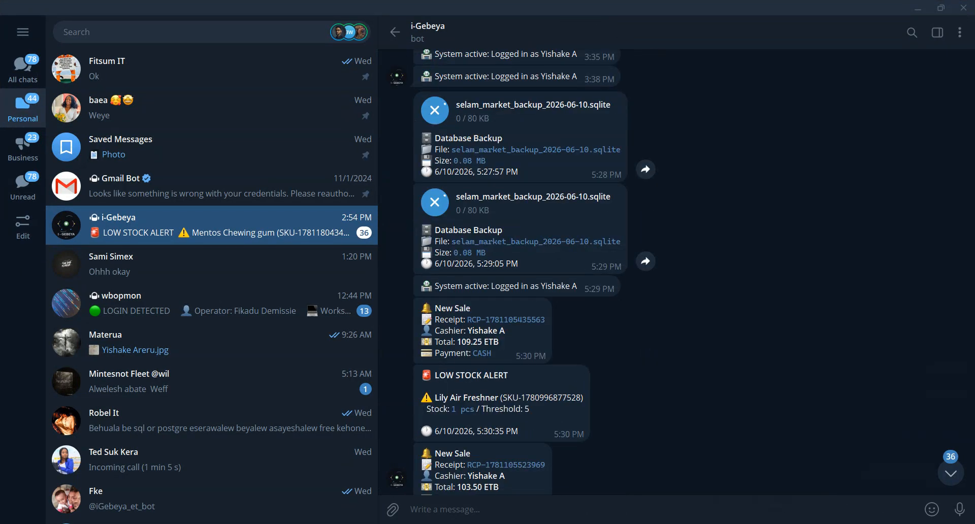
click(951, 474)
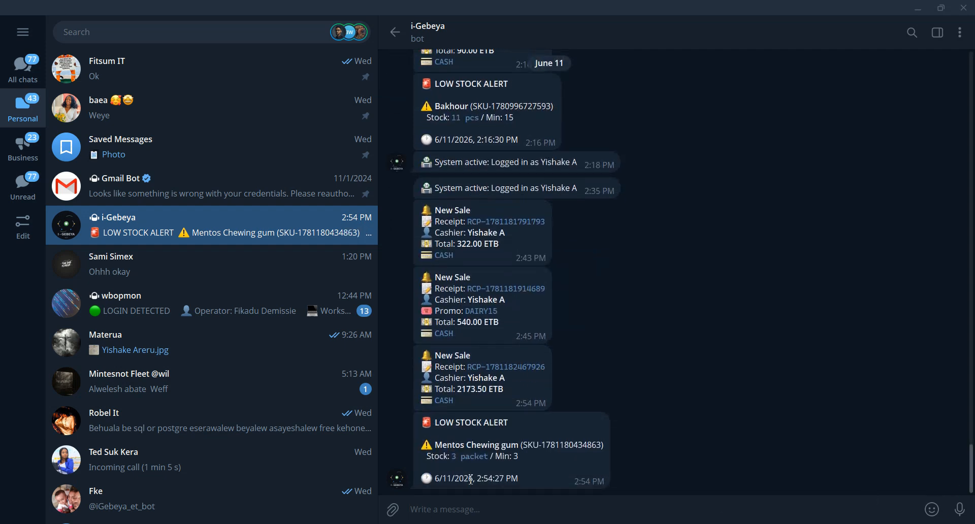
drag(533, 480, 422, 421)
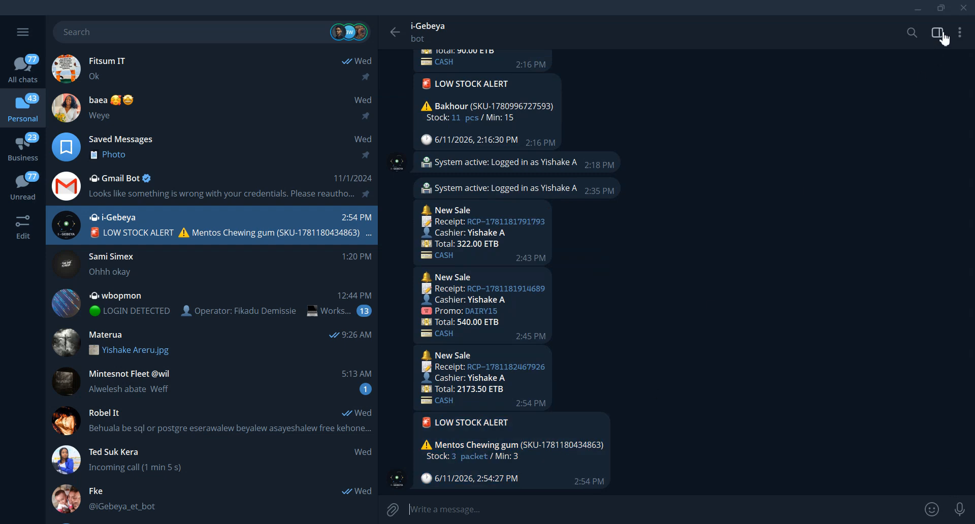
click(918, 7)
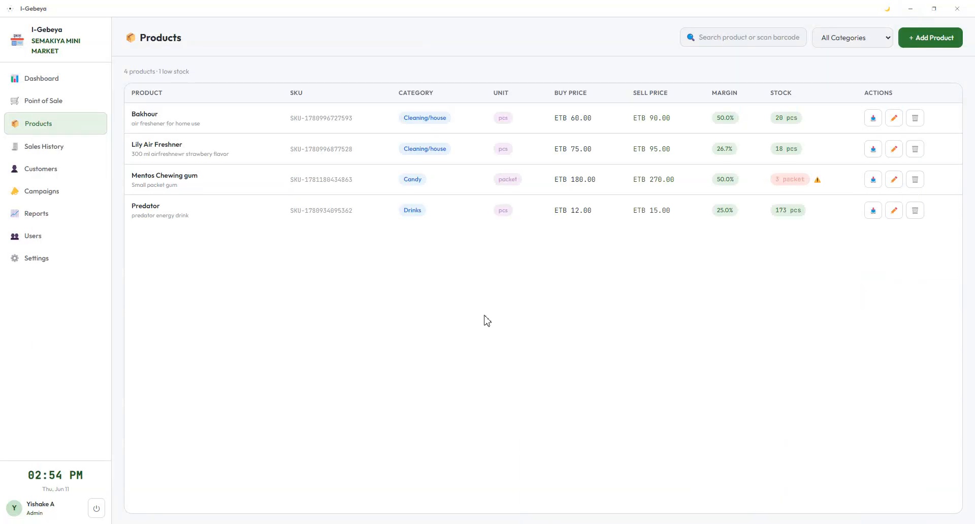
click(63, 83)
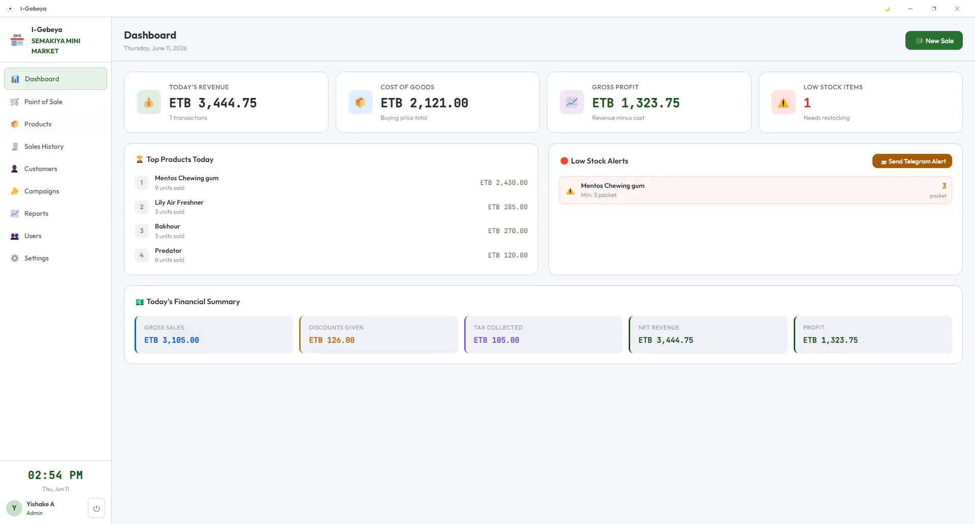